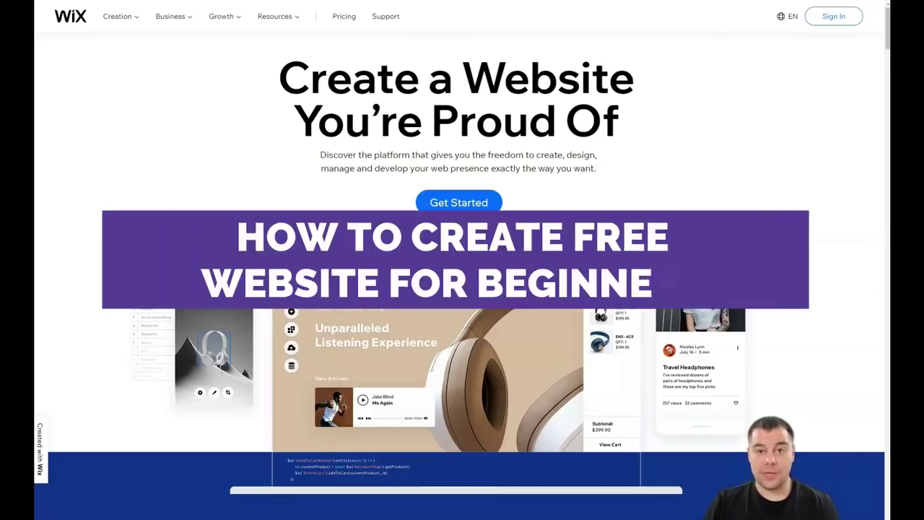
Step: Look through the Wix home page, from the template showcase and editor options to the business features and FAQ
scroll(462, 289, "down", 4)
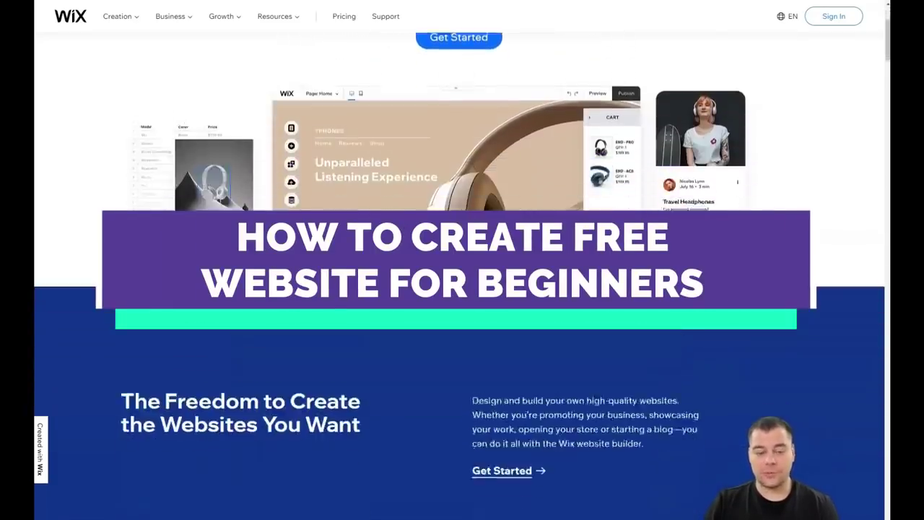
scroll(462, 289, "down", 4)
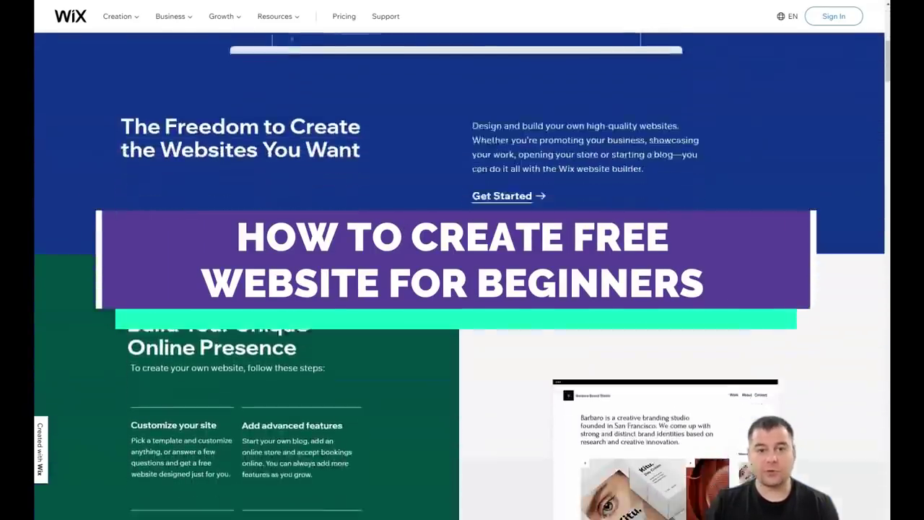
scroll(462, 289, "down", 5)
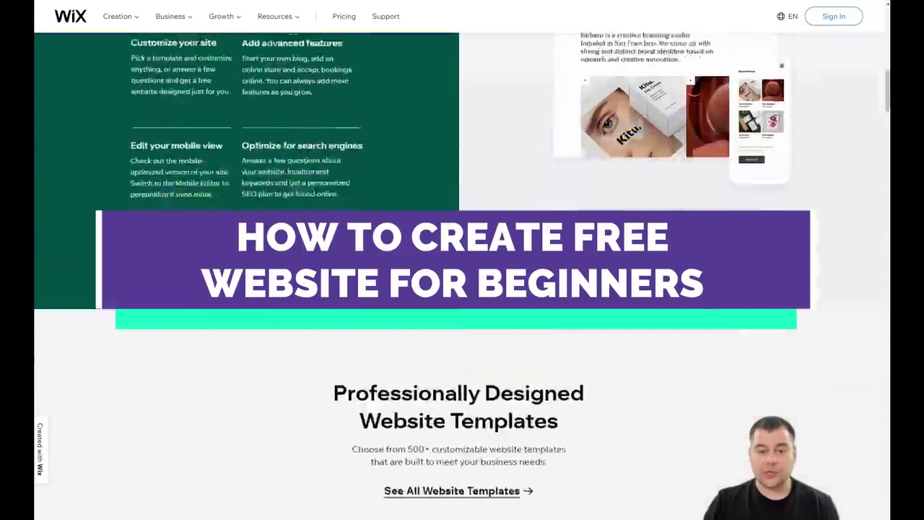
scroll(387, 260, "down", 3)
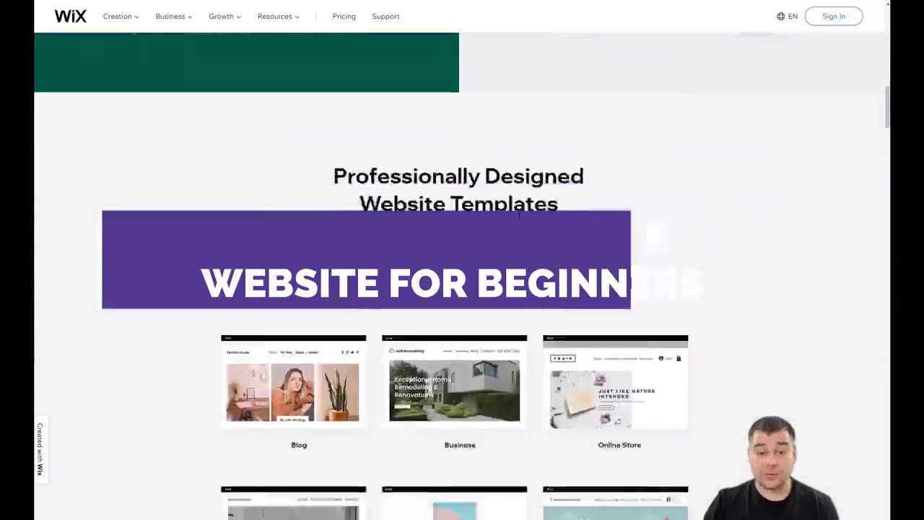
scroll(386, 260, "down", 4)
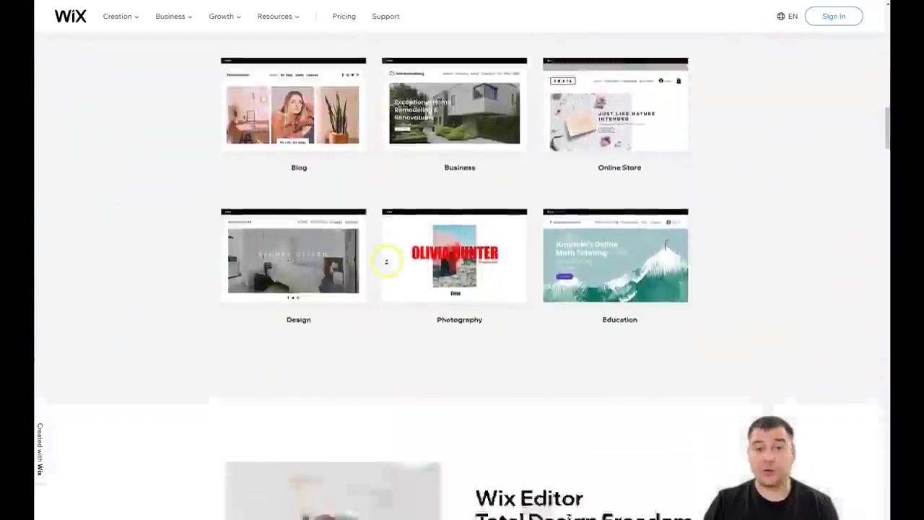
scroll(385, 262, "down", 4)
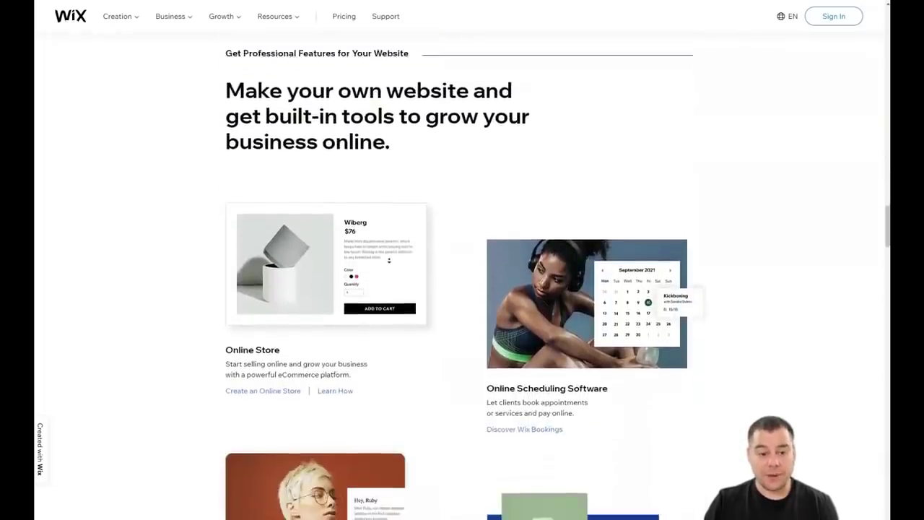
scroll(388, 260, "down", 4)
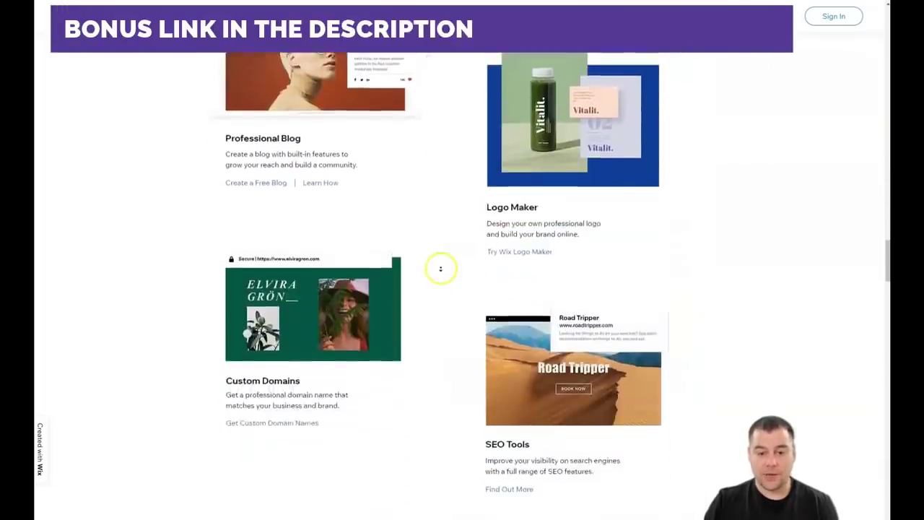
scroll(440, 269, "down", 7)
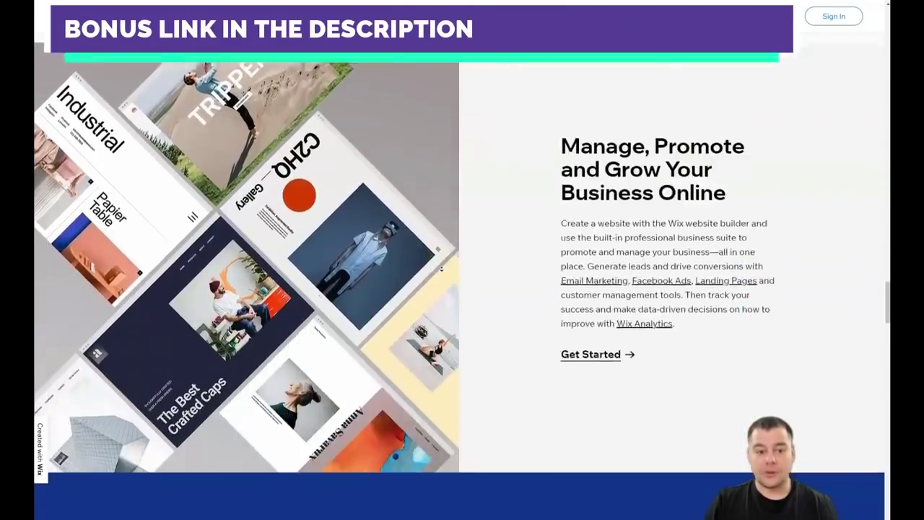
scroll(441, 268, "down", 6)
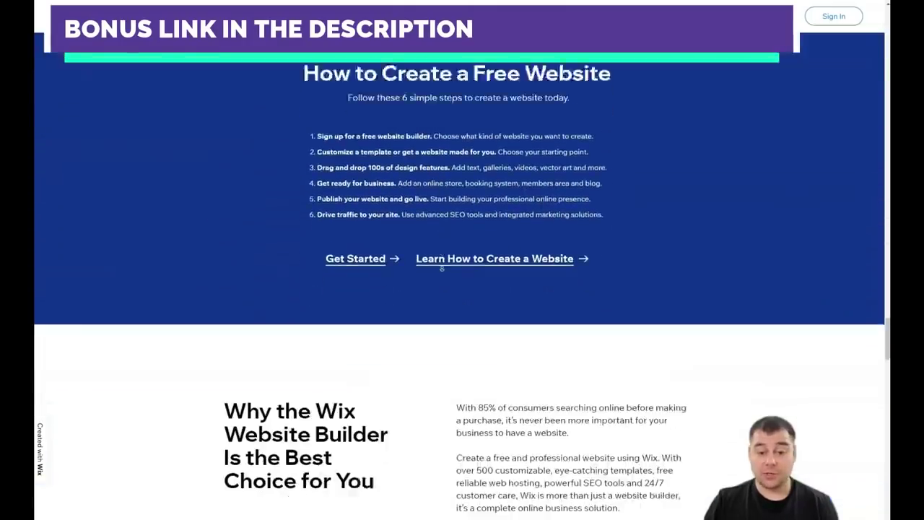
scroll(442, 268, "down", 7)
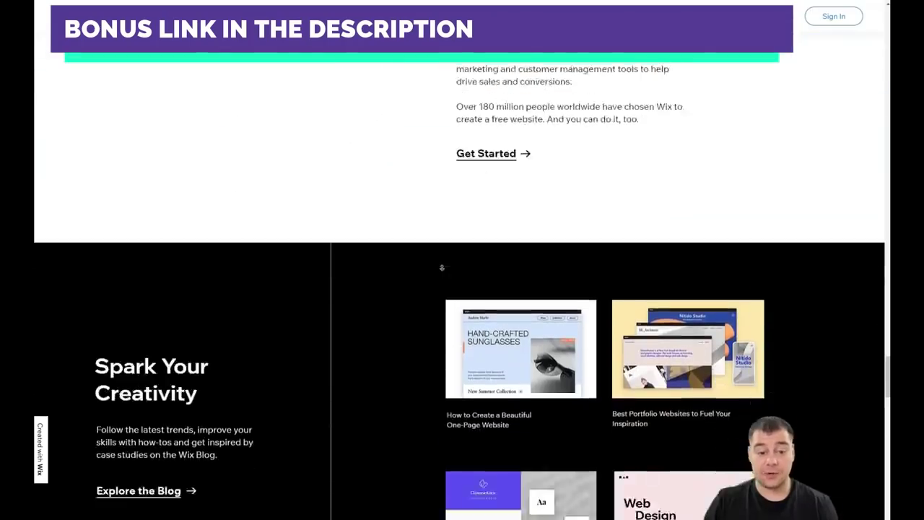
scroll(442, 268, "down", 6)
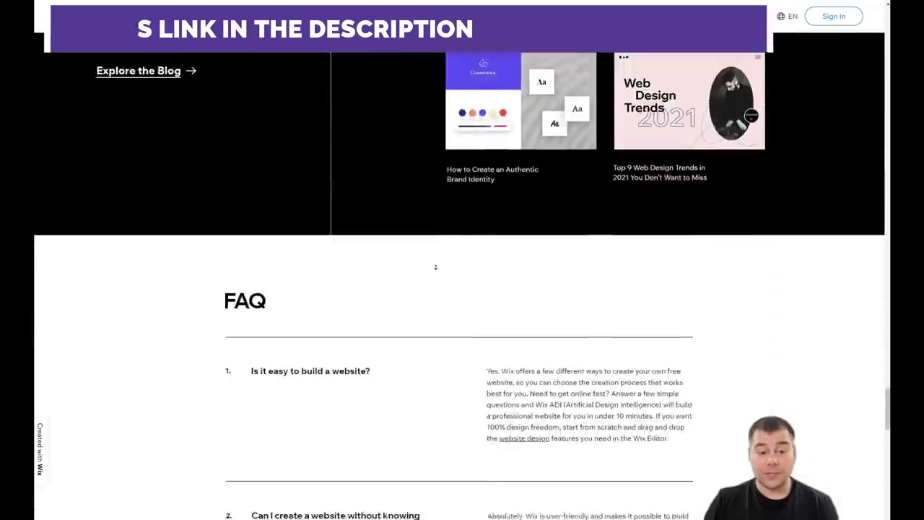
scroll(435, 265, "down", 2)
scroll(440, 231, "up", 3)
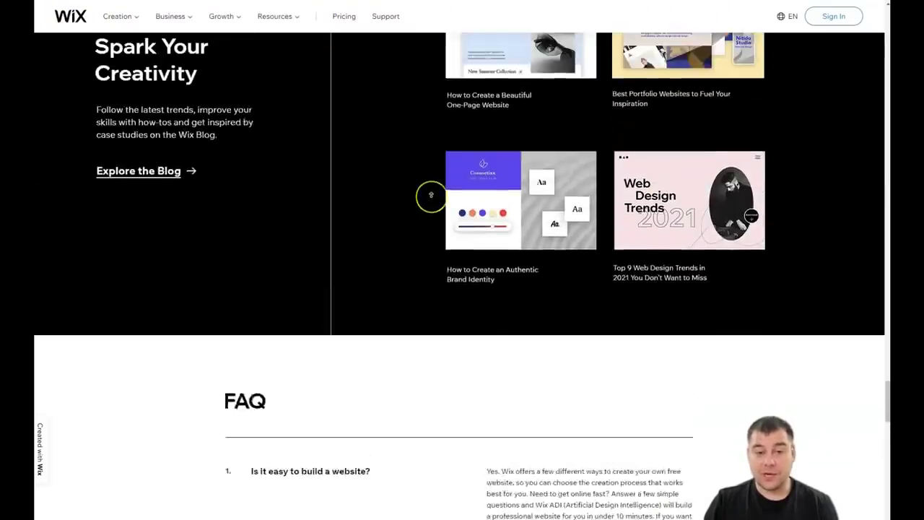
scroll(431, 195, "up", 8)
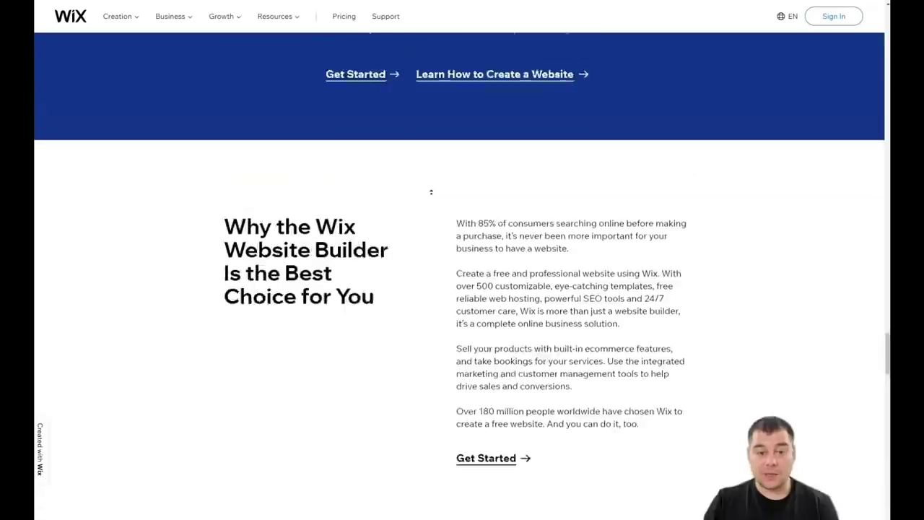
scroll(431, 191, "up", 10)
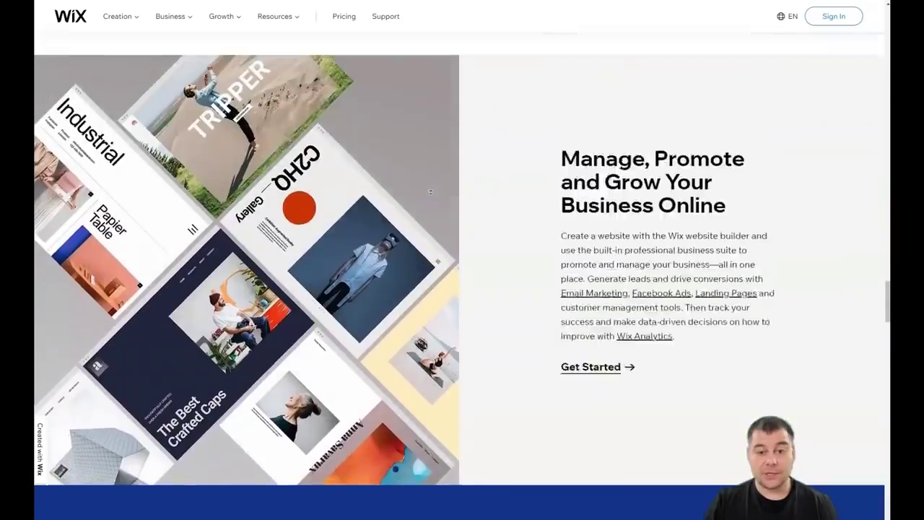
scroll(431, 191, "up", 9)
scroll(430, 192, "up", 10)
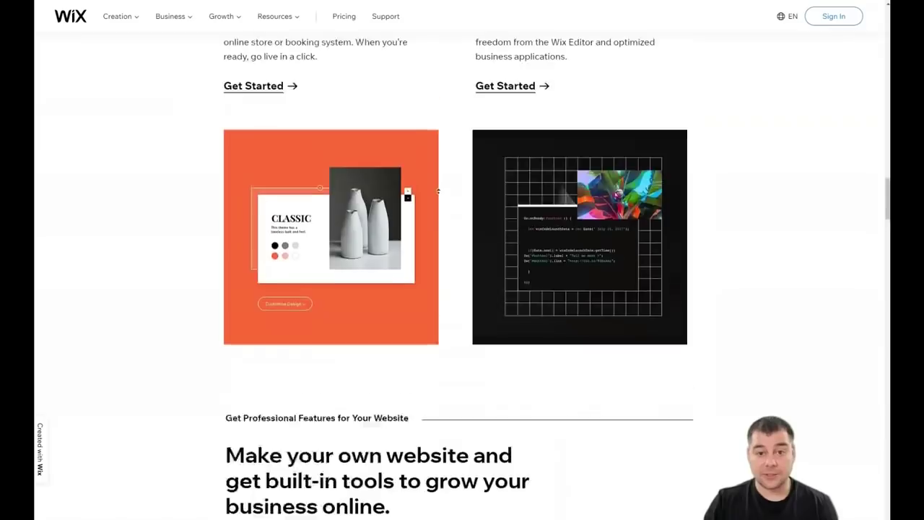
scroll(438, 192, "up", 12)
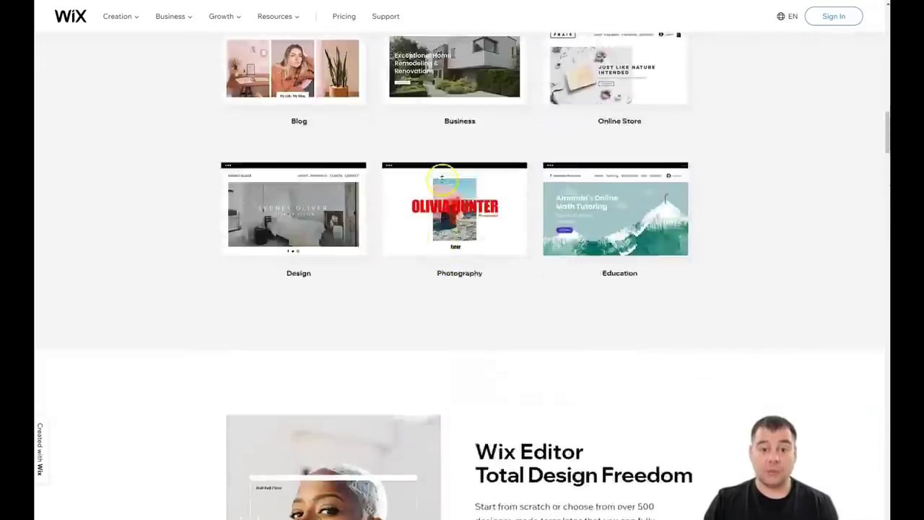
scroll(442, 178, "up", 15)
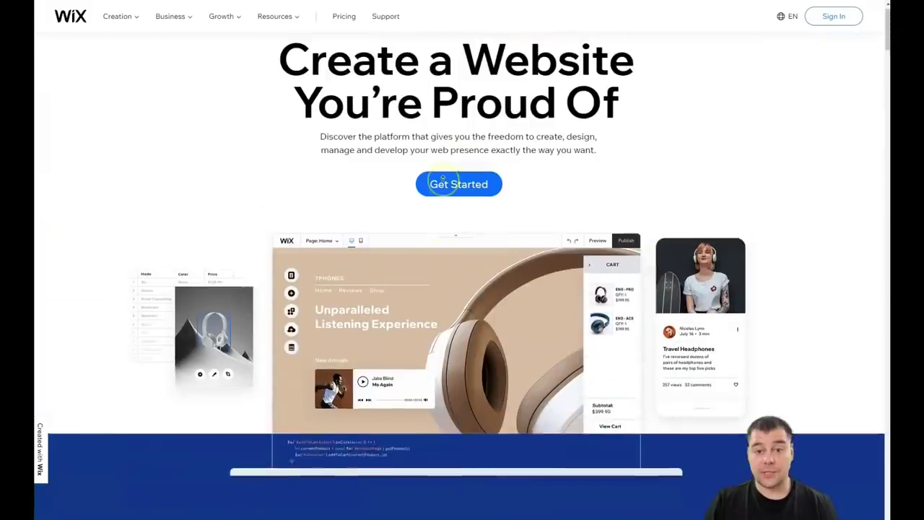
scroll(443, 178, "up", 1)
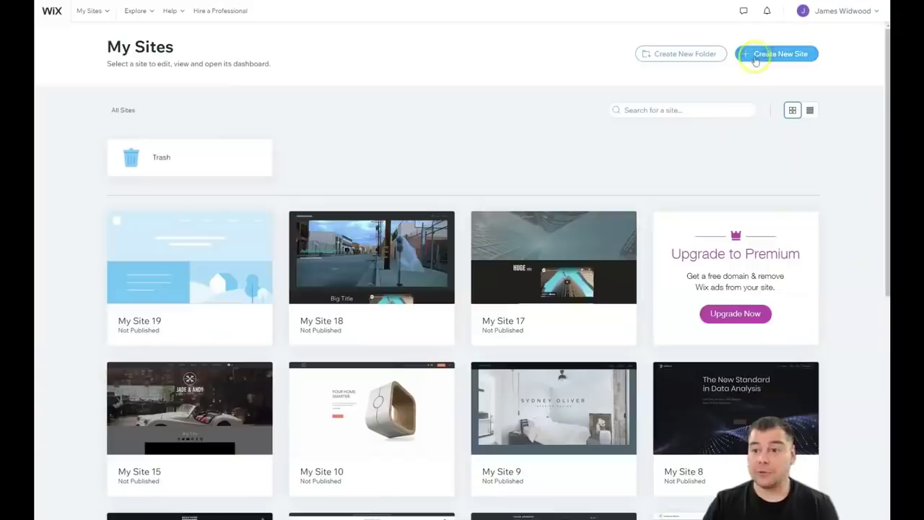
Step: Create a new site of the kind Other and choose to build it from a template with the Editor
left_click(757, 58)
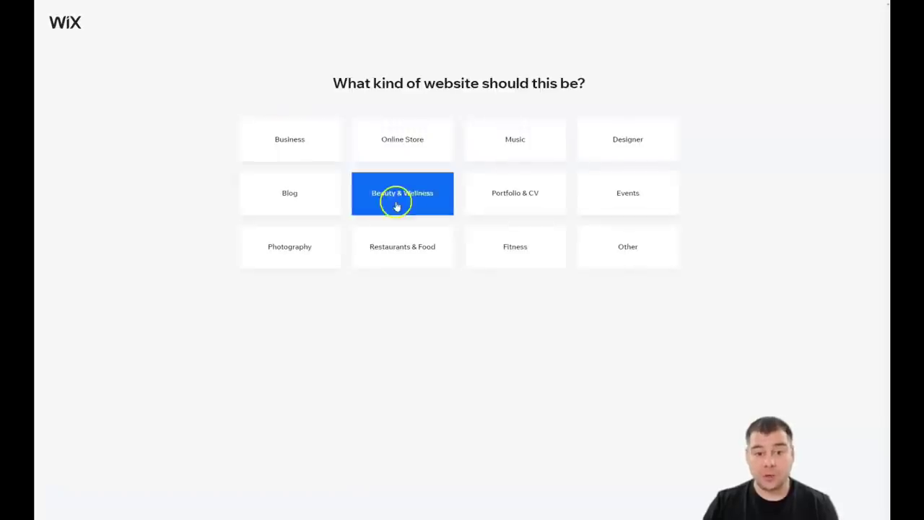
left_click(619, 249)
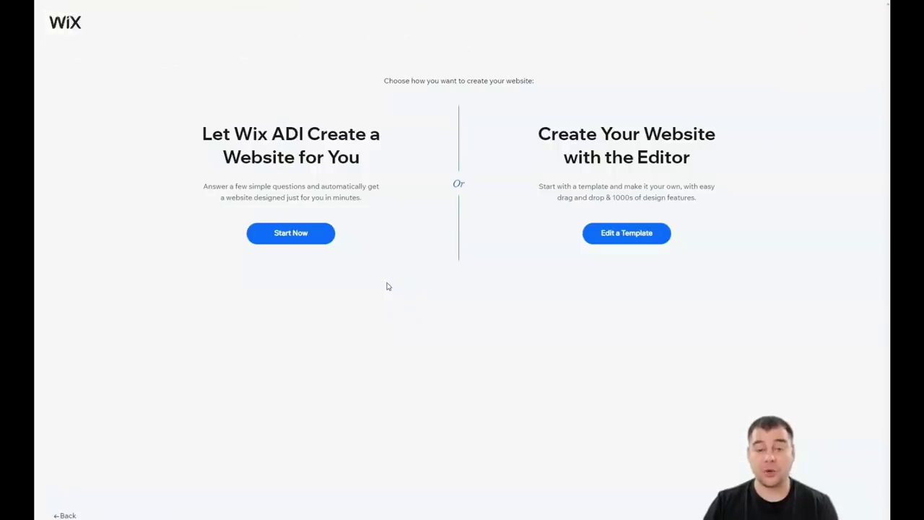
left_click(623, 237)
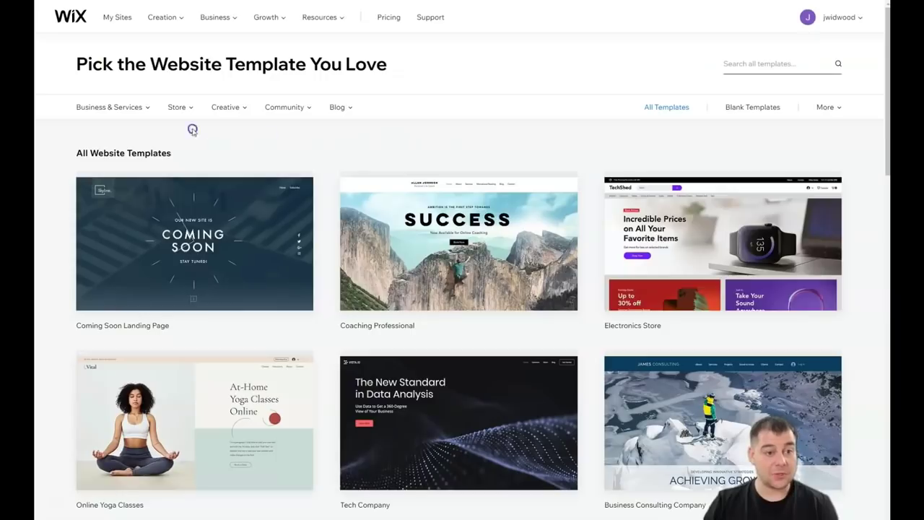
Step: Look through the template categories from Business & Services to Blog and examine the blank website templates
mouse_move(145, 111)
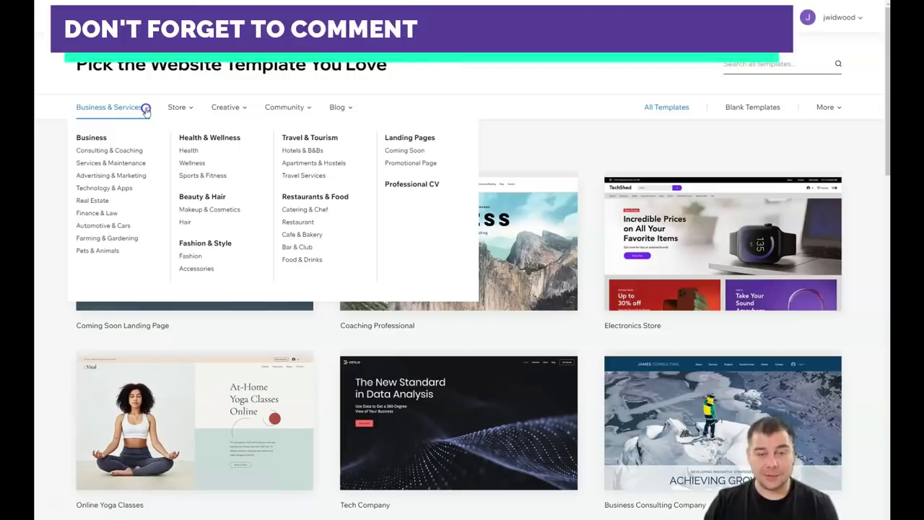
mouse_move(179, 110)
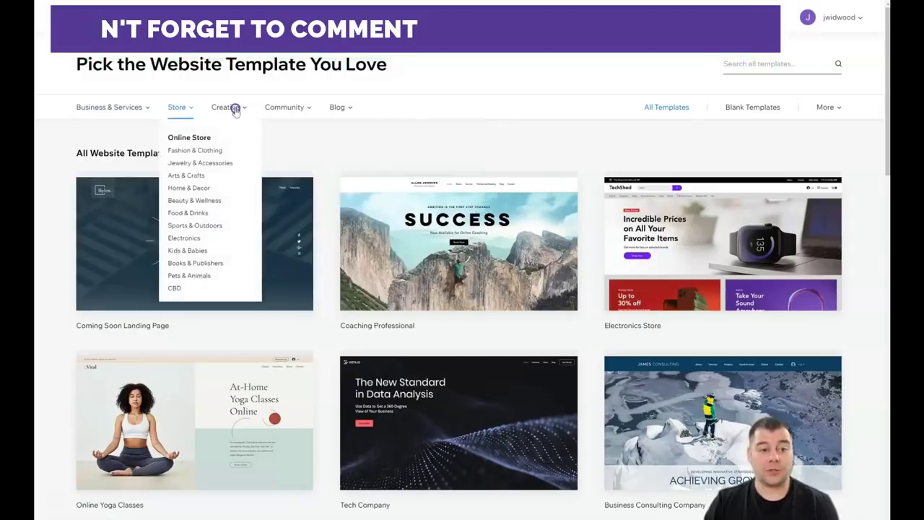
mouse_move(236, 110)
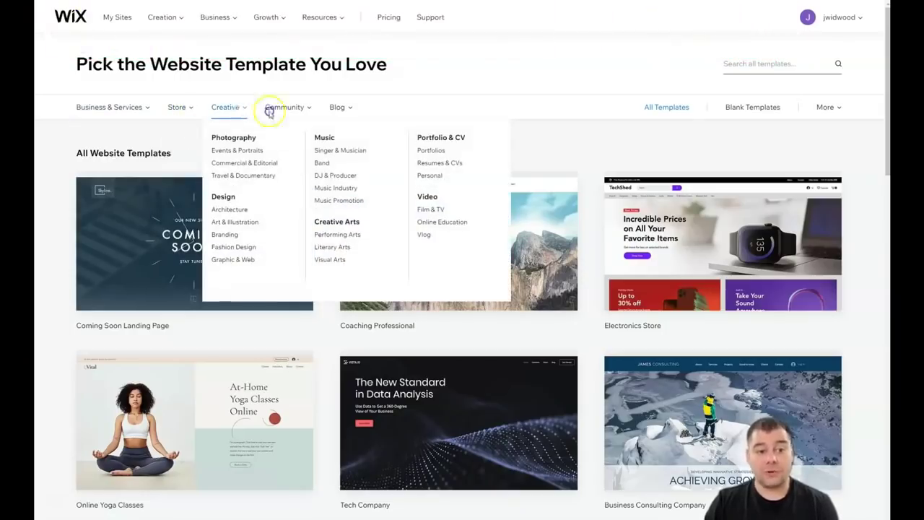
mouse_move(308, 110)
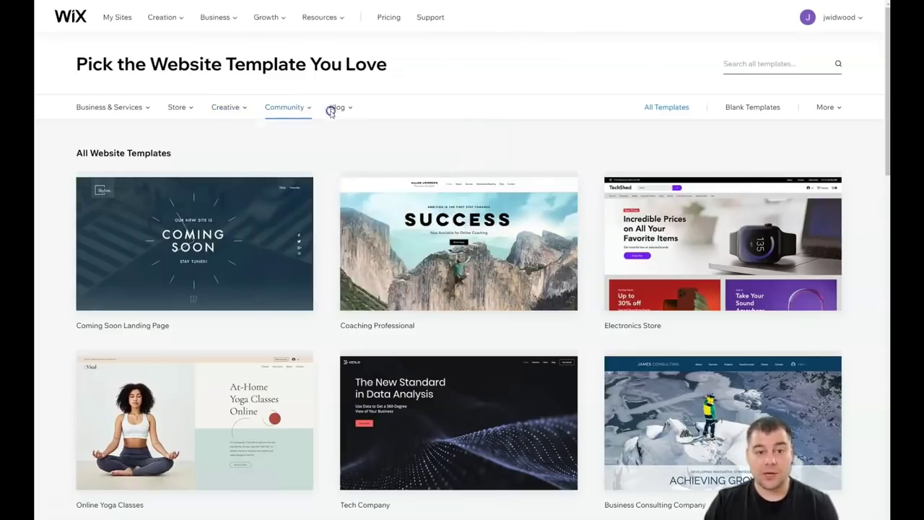
mouse_move(347, 110)
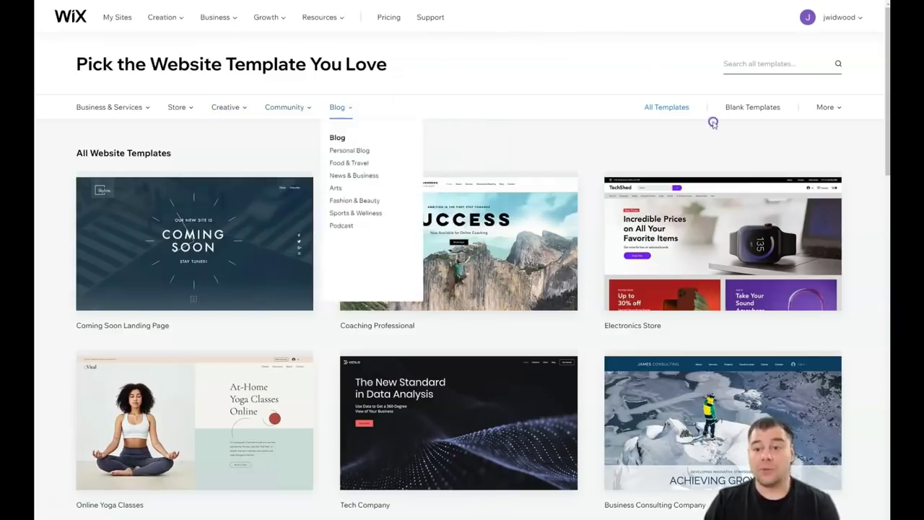
left_click(748, 107)
mouse_move(224, 180)
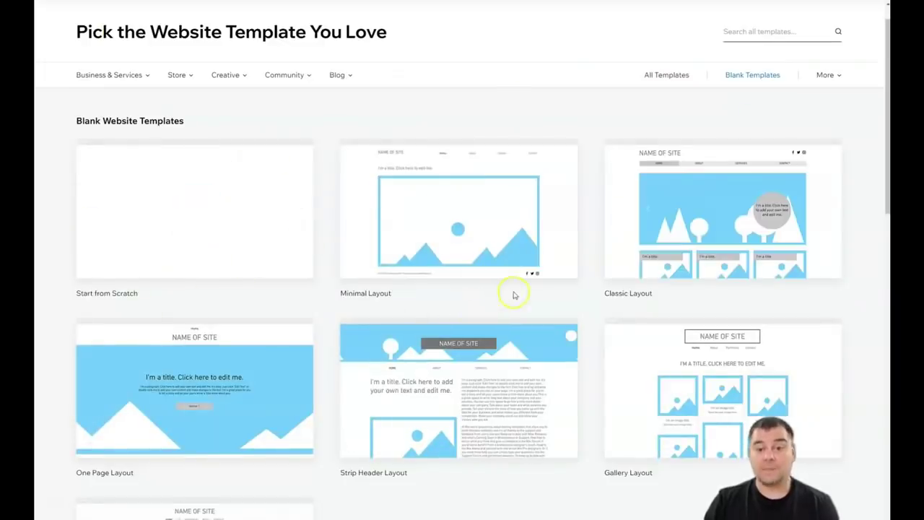
scroll(673, 304, "down", 2)
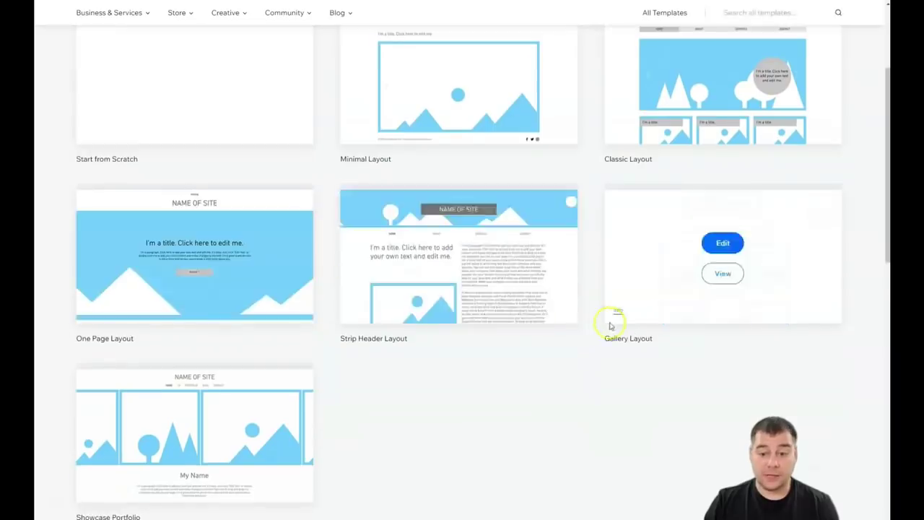
scroll(610, 325, "up", 3)
Step: Go to page 4 of all website templates and open the Event Planning Company template for editing
left_click(664, 108)
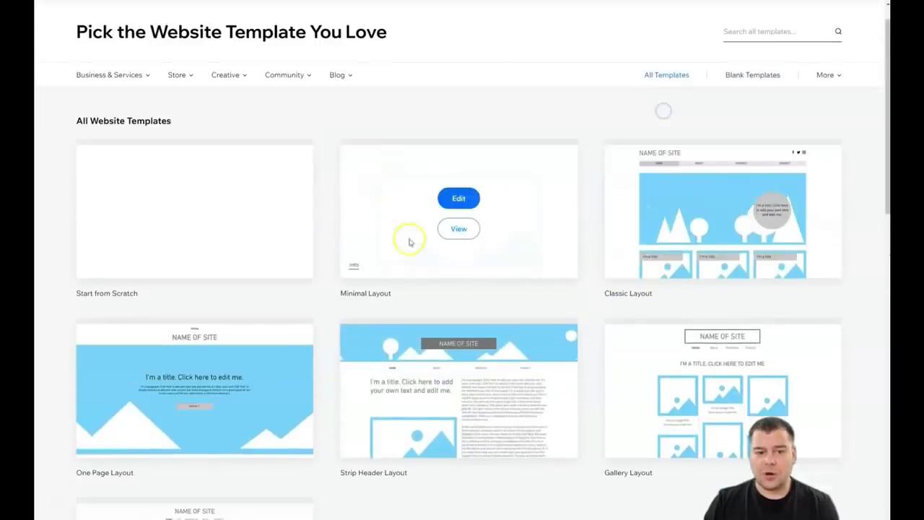
scroll(508, 308, "down", 3)
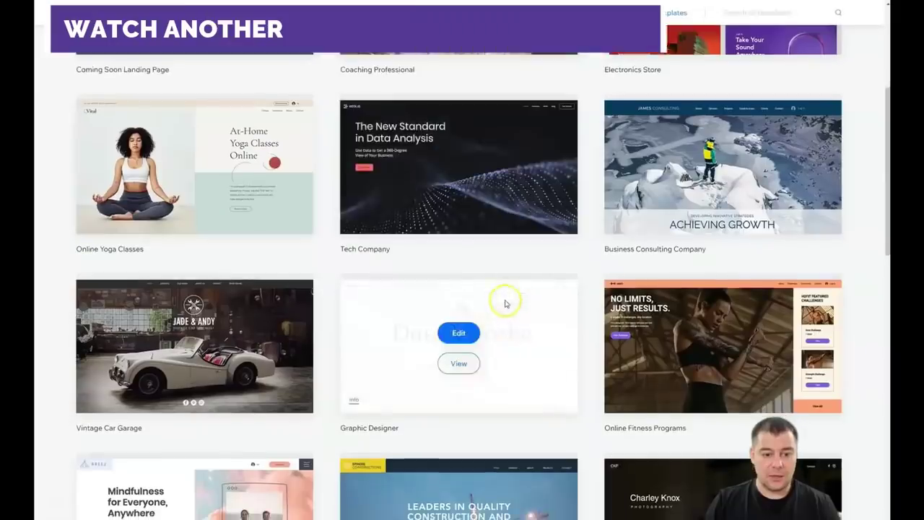
scroll(505, 303, "down", 2)
scroll(507, 264, "down", 2)
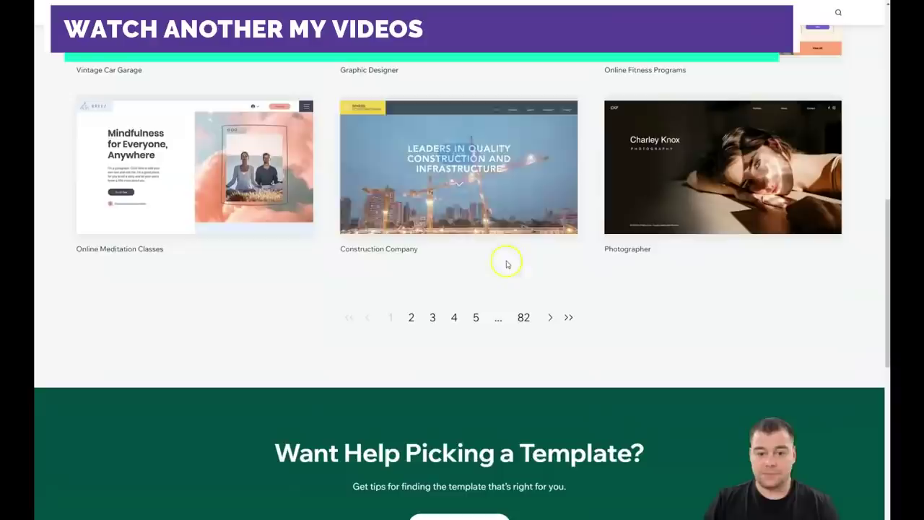
left_click(456, 321)
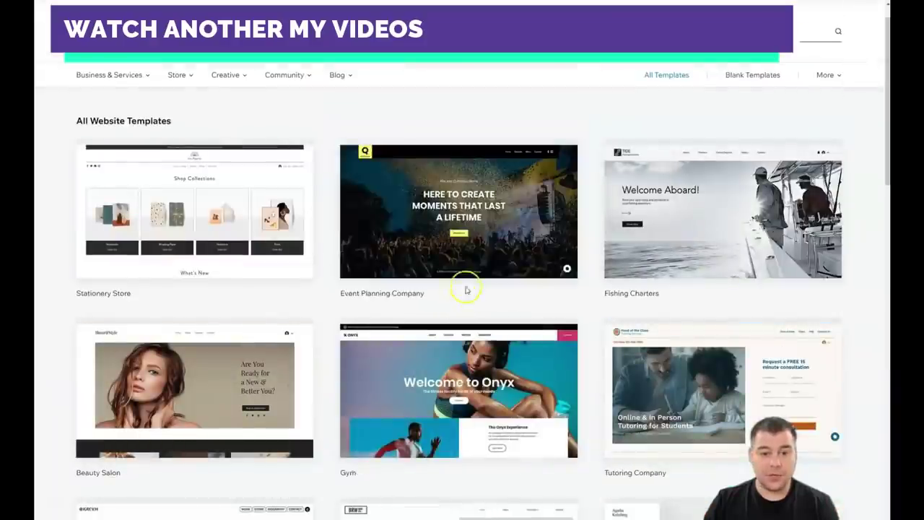
mouse_move(424, 215)
left_click(457, 200)
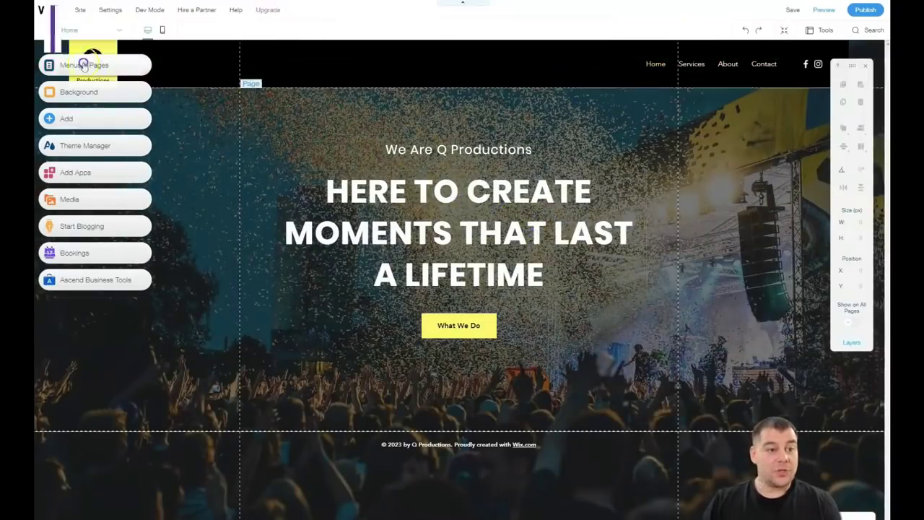
Step: Examine the site menu's page list and the available page transitions
left_click(57, 65)
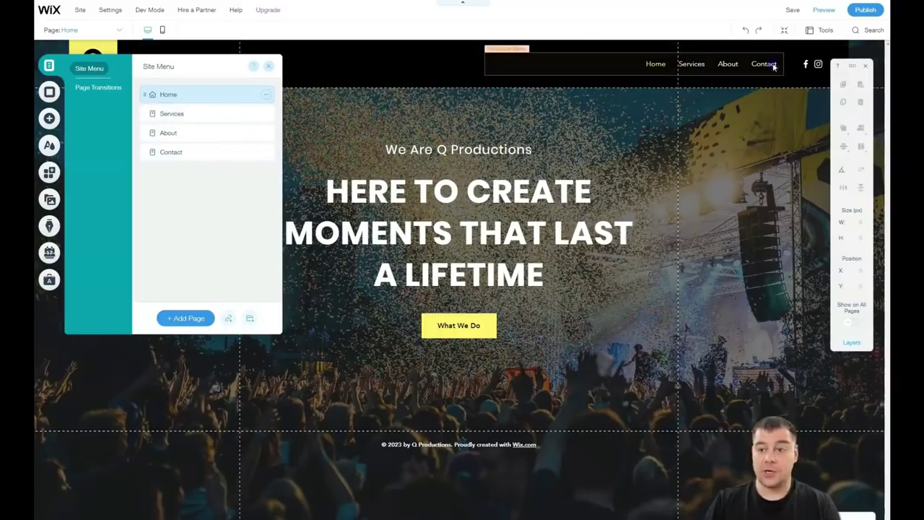
left_click_drag(658, 66, 611, 67)
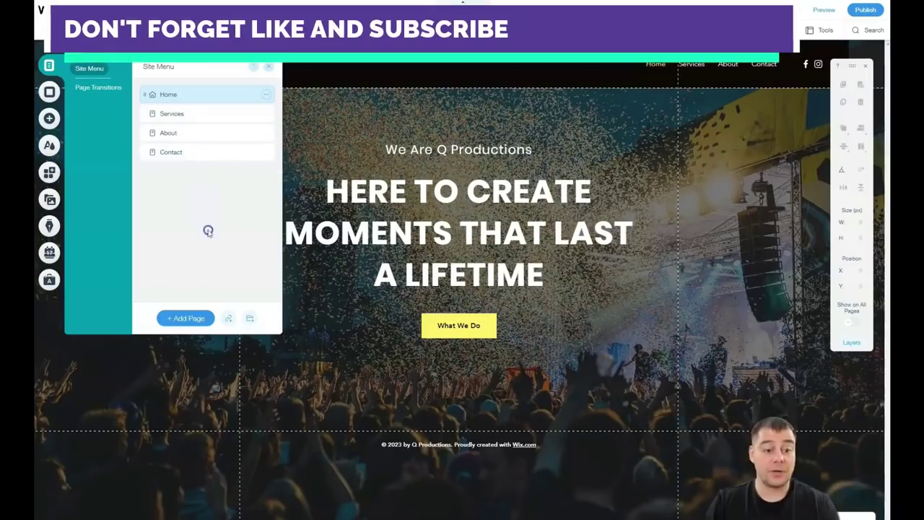
left_click(181, 321)
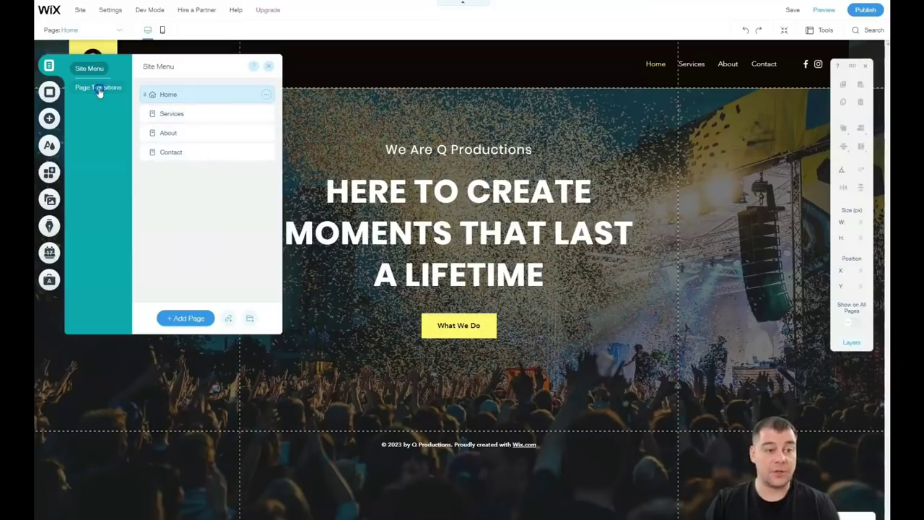
left_click(97, 88)
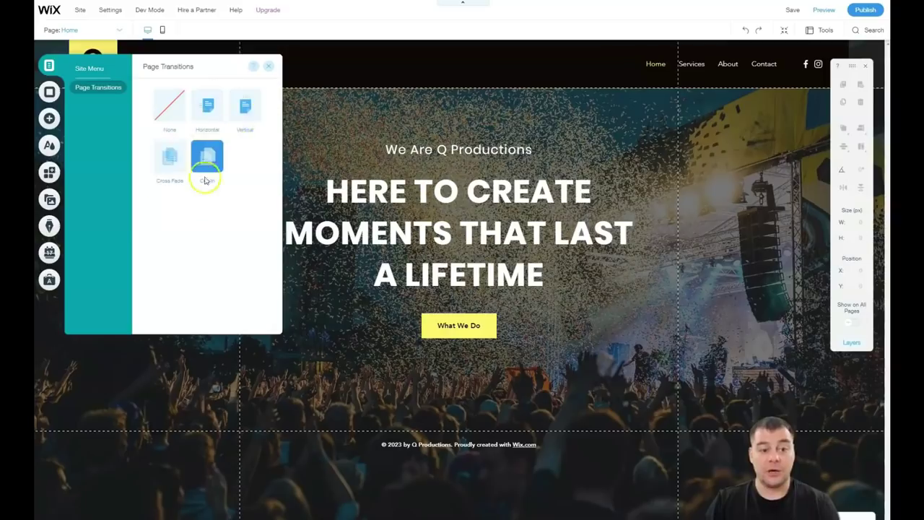
left_click(270, 69)
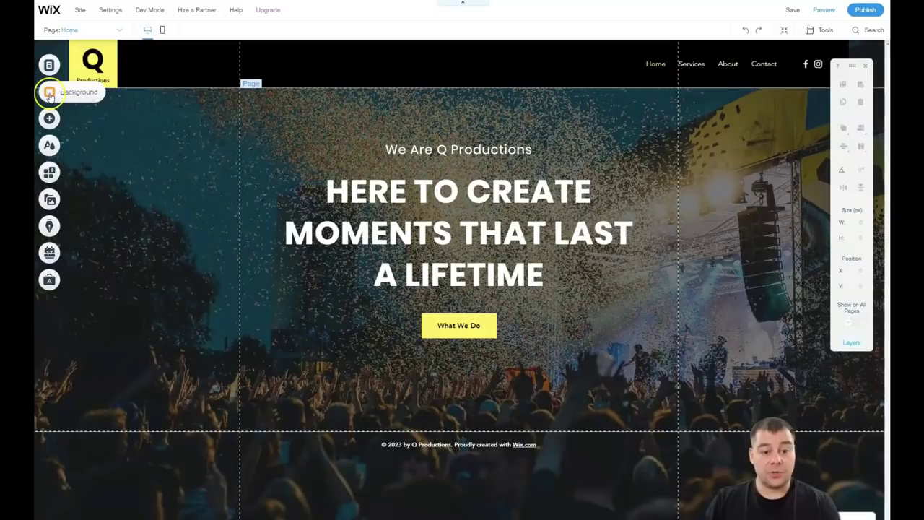
Step: Try the dark theme color #212121 as the page background and undo the change
left_click(49, 94)
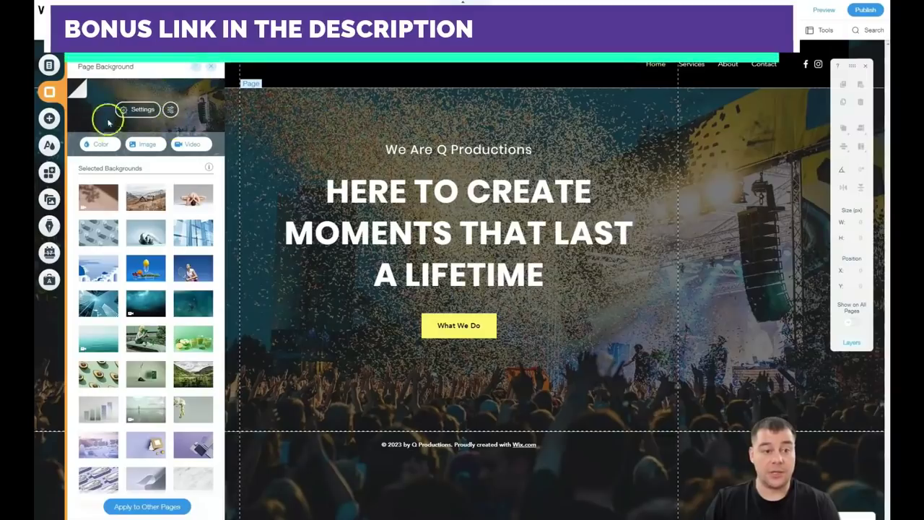
left_click(99, 145)
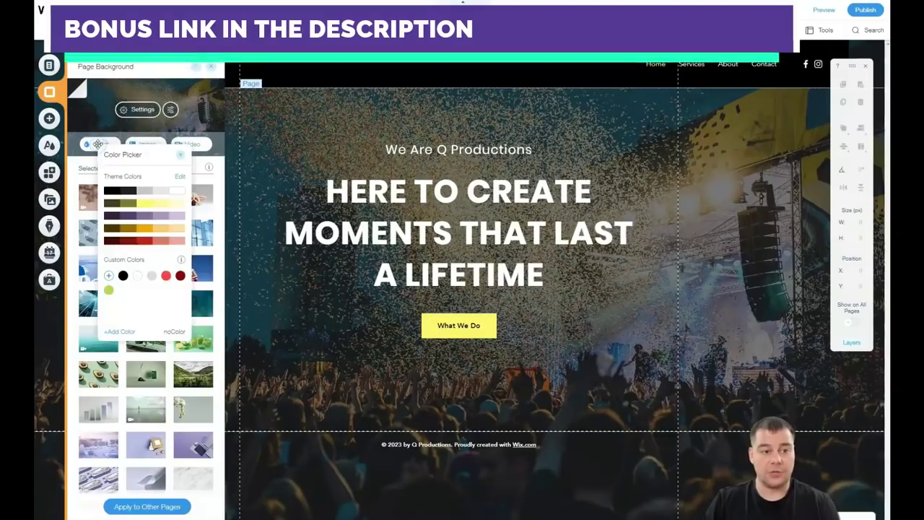
left_click(127, 192)
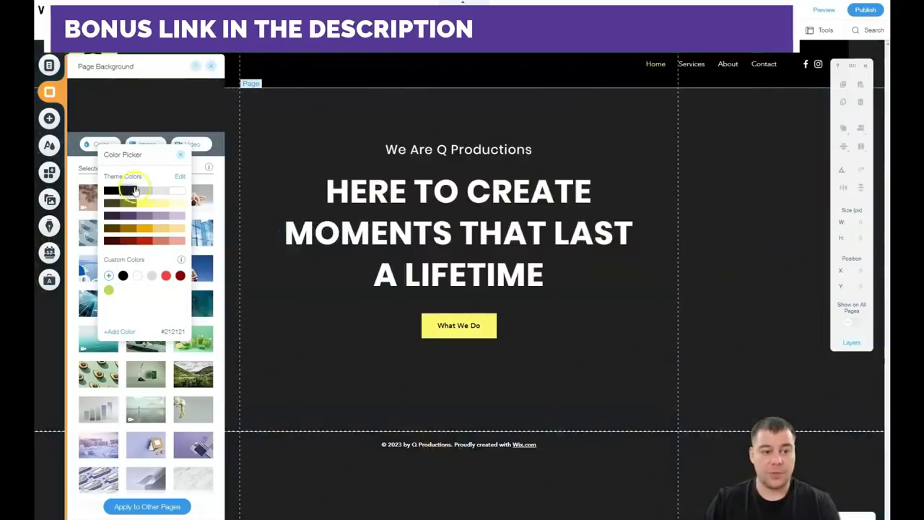
left_click(179, 158)
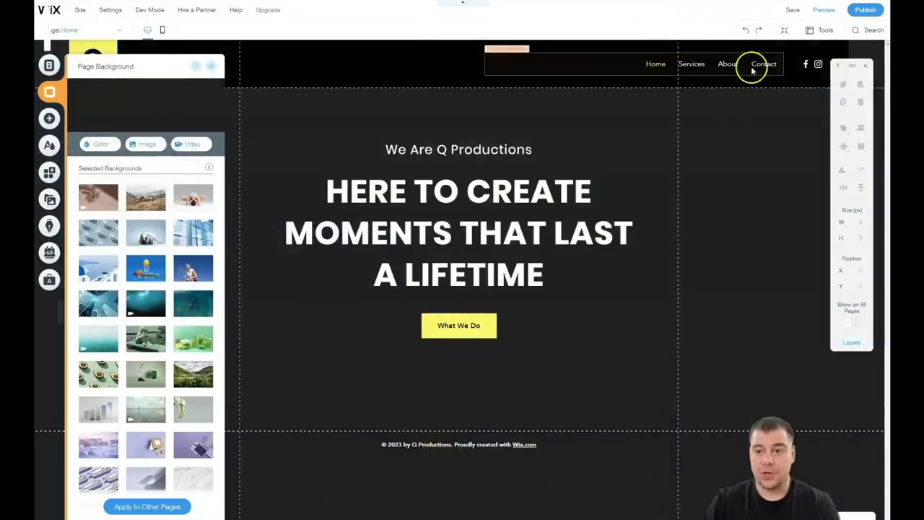
left_click(747, 32)
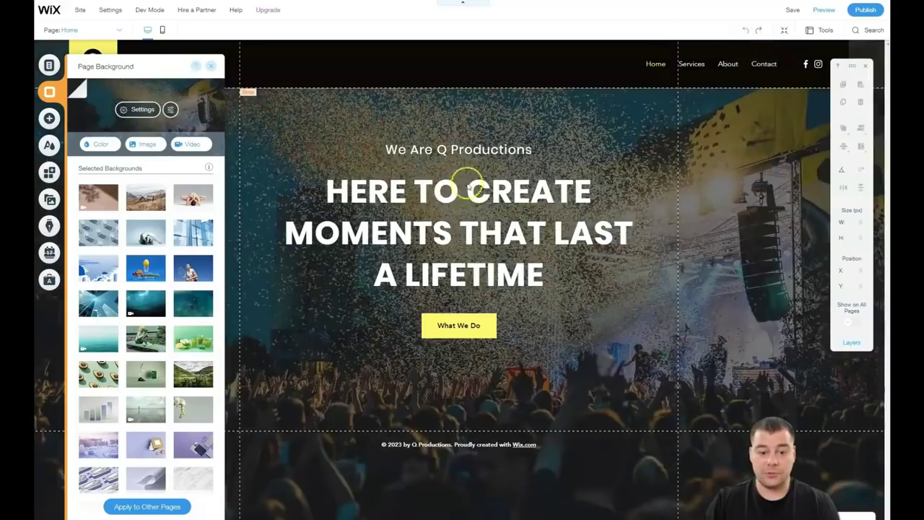
left_click(211, 66)
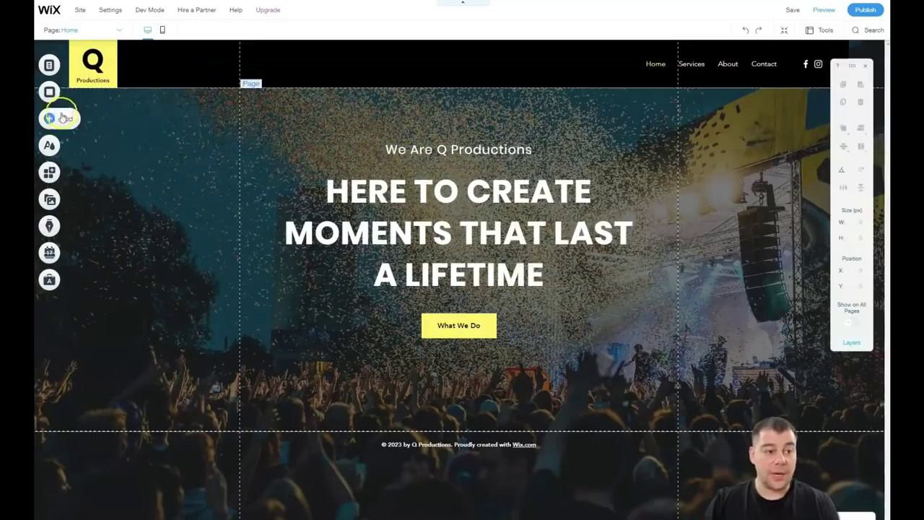
Step: Look through the ready-made strip designs, including About, Contact, Welcome, Services, Team and Testimonials
left_click(50, 120)
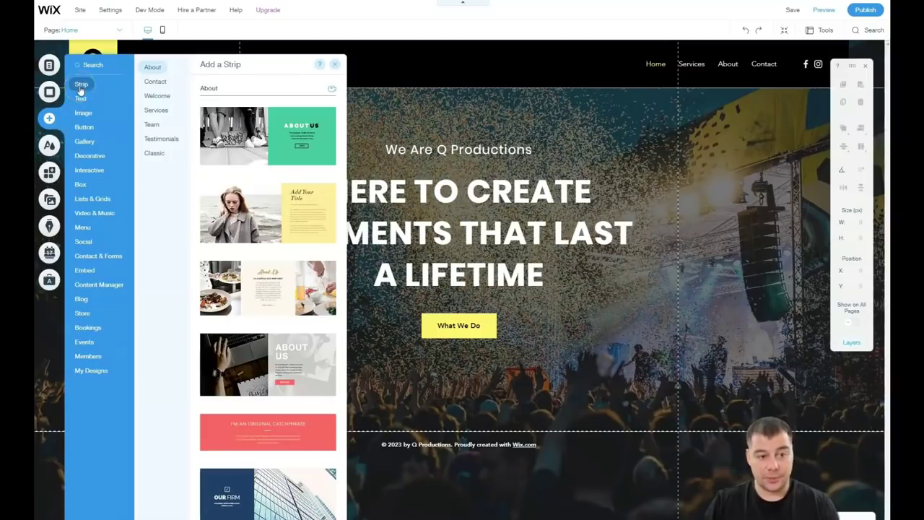
left_click(166, 143)
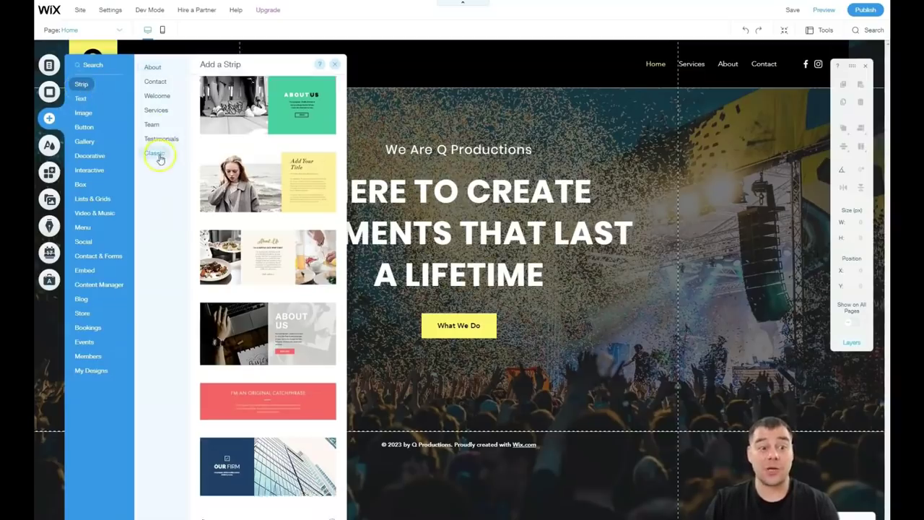
left_click(158, 97)
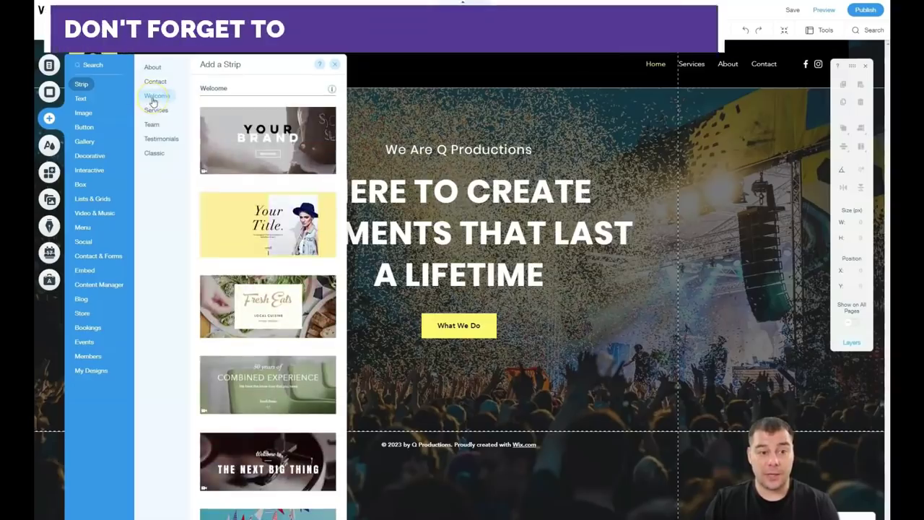
left_click(155, 112)
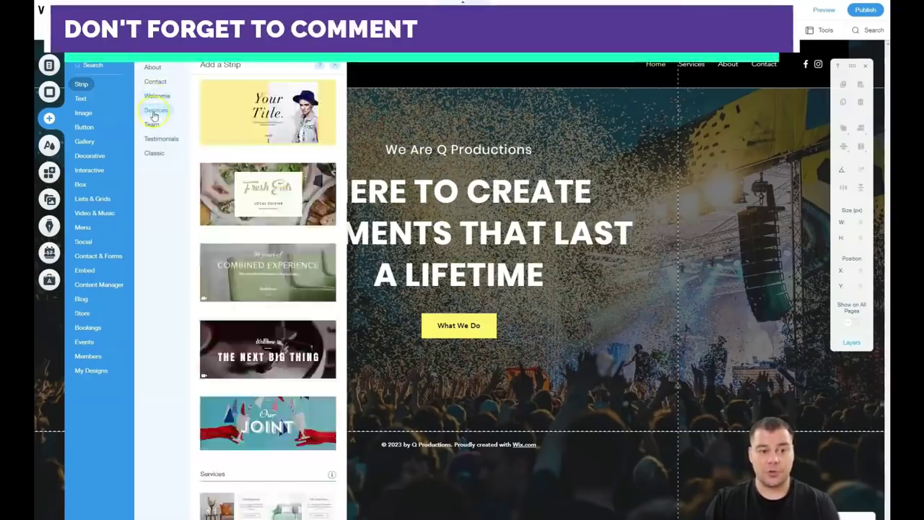
left_click(154, 71)
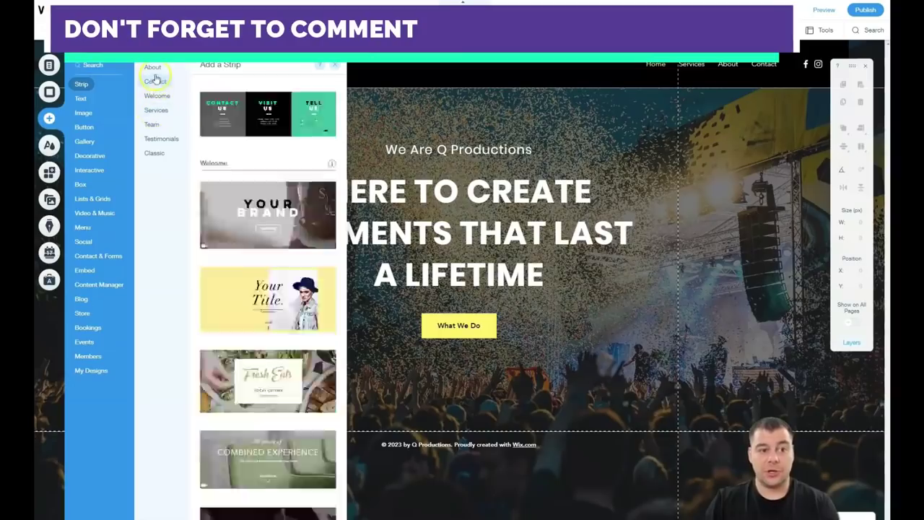
left_click(155, 81)
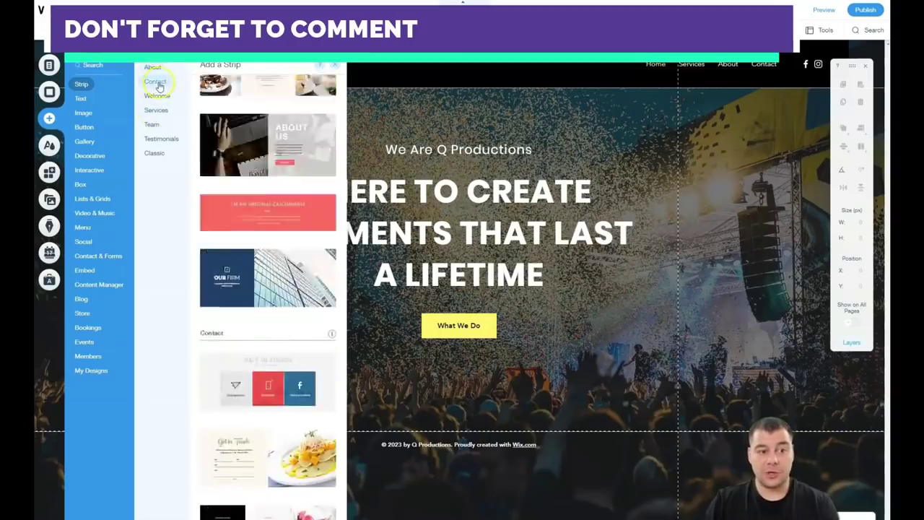
left_click(153, 124)
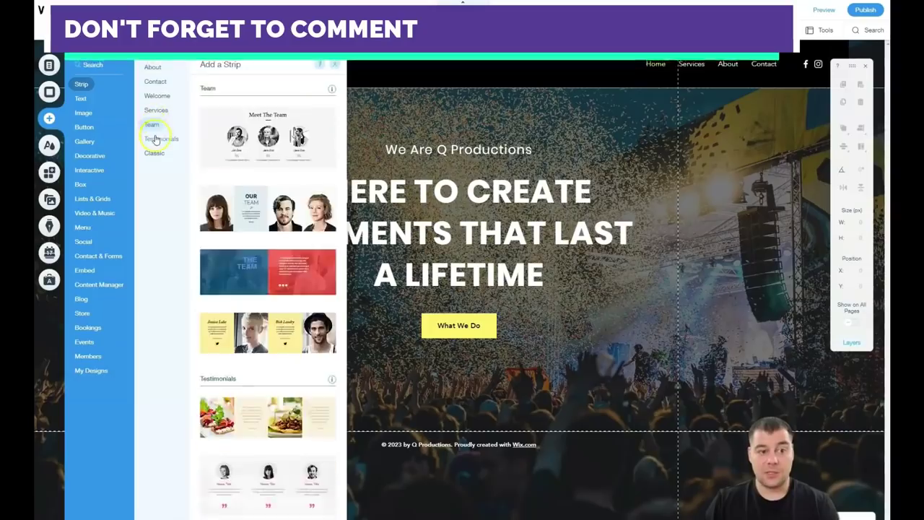
left_click(156, 139)
Step: Add a plain dark Classic strip to the Home page and move it below the hero section to about Y 1049
left_click(153, 152)
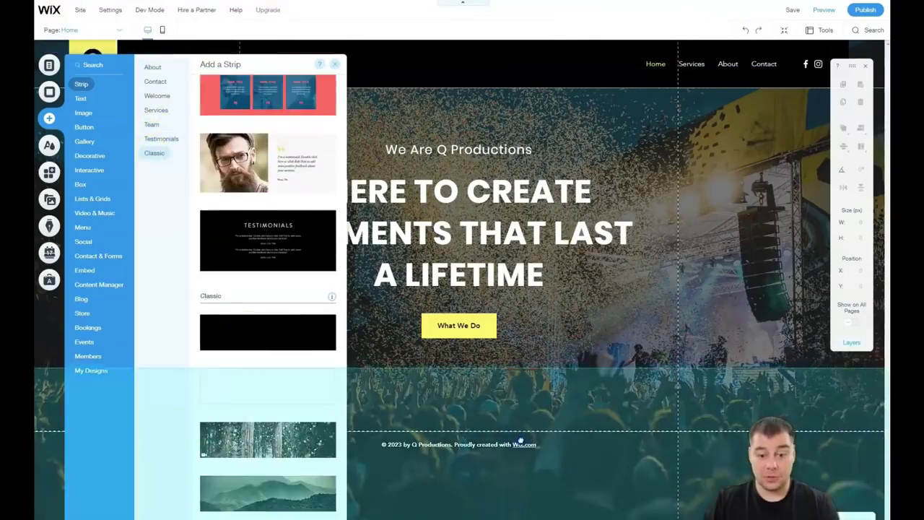
left_click_drag(532, 440, 532, 433)
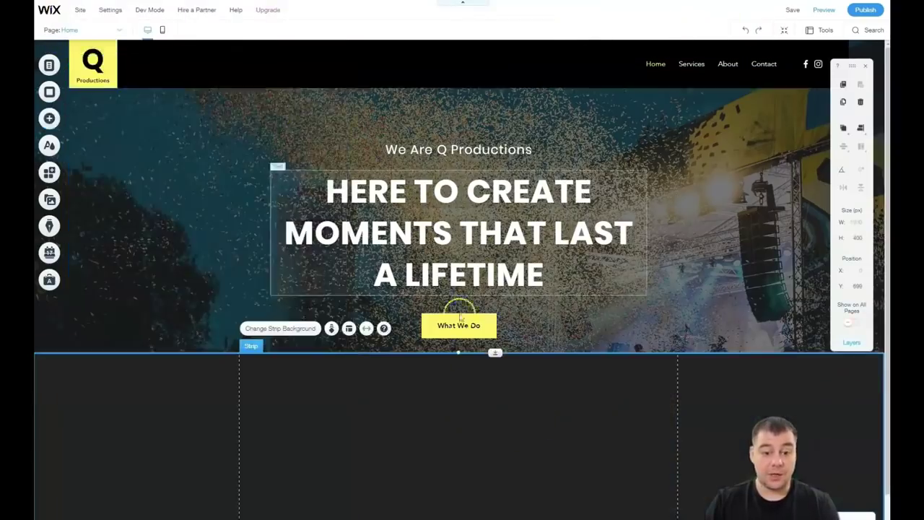
left_click_drag(485, 363, 489, 459)
scroll(524, 351, "down", 2)
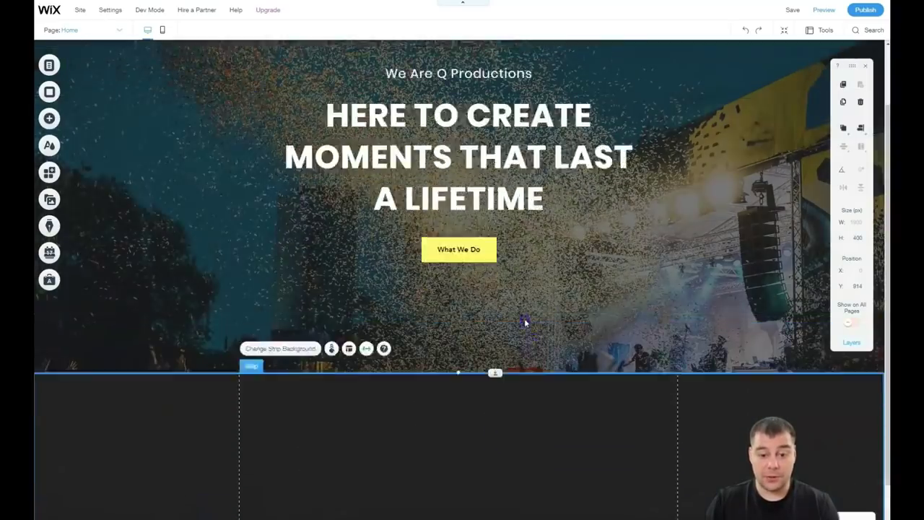
left_click_drag(489, 365, 495, 428)
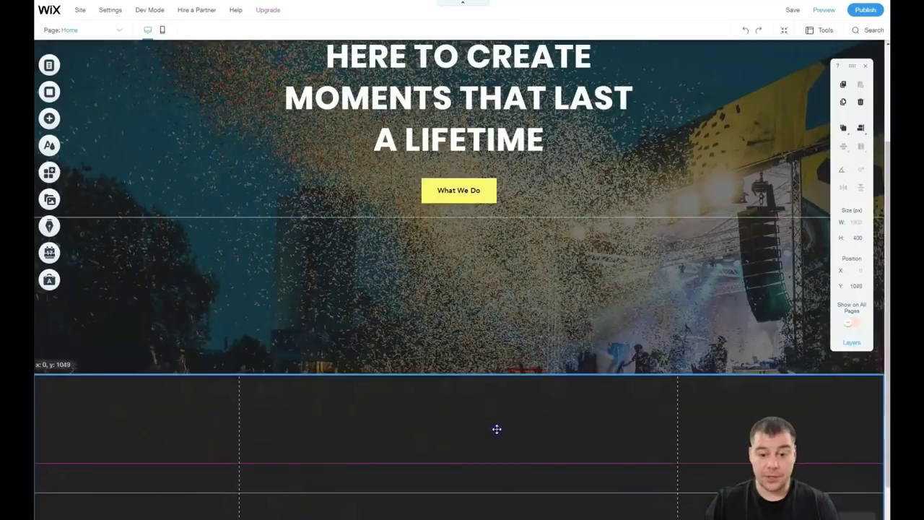
scroll(531, 289, "down", 1)
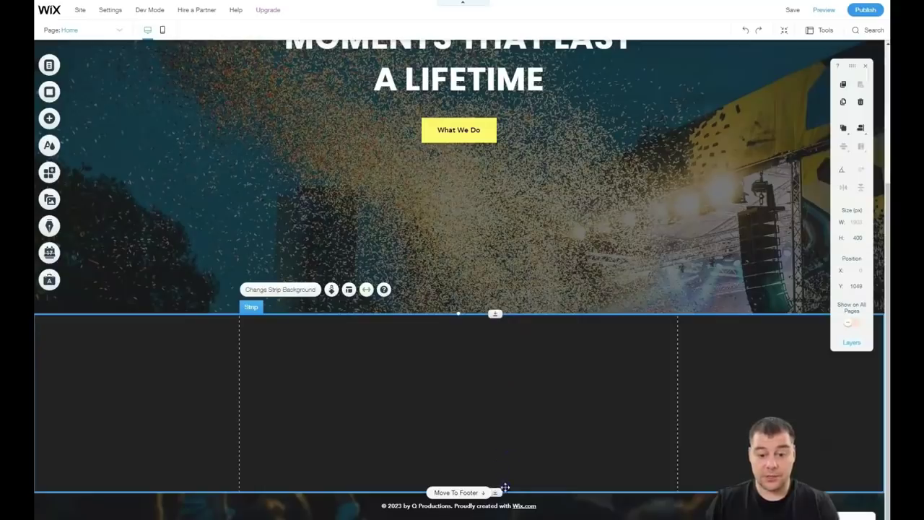
Step: Stretch the new strip down to a height of about 603 px
mouse_move(497, 492)
left_mouse_down()
mouse_move(497, 519)
mouse_move(497, 499)
left_mouse_up()
scroll(527, 368, "down", 1)
scroll(515, 348, "down", 1)
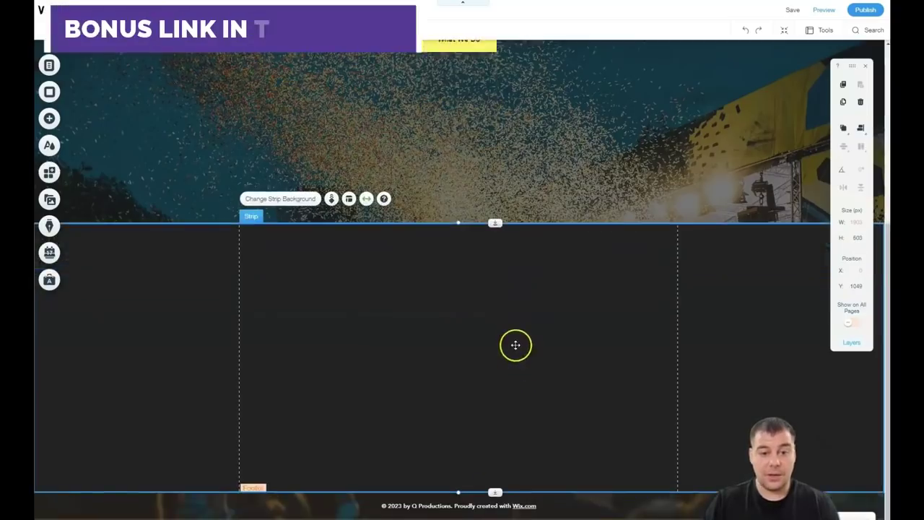
Step: Review the Home page layout from the header and hero section down to the new strip
scroll(495, 200, "up", 6)
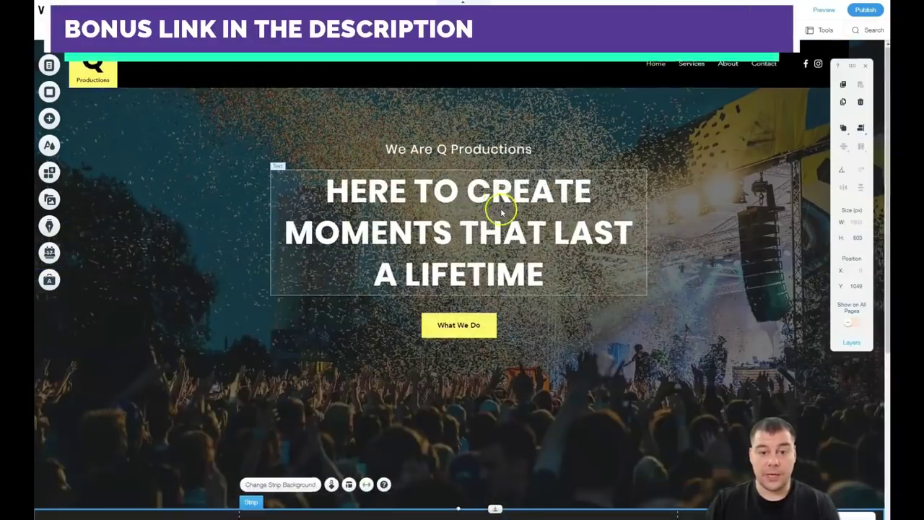
scroll(497, 209, "down", 6)
scroll(505, 233, "up", 3)
scroll(505, 233, "down", 3)
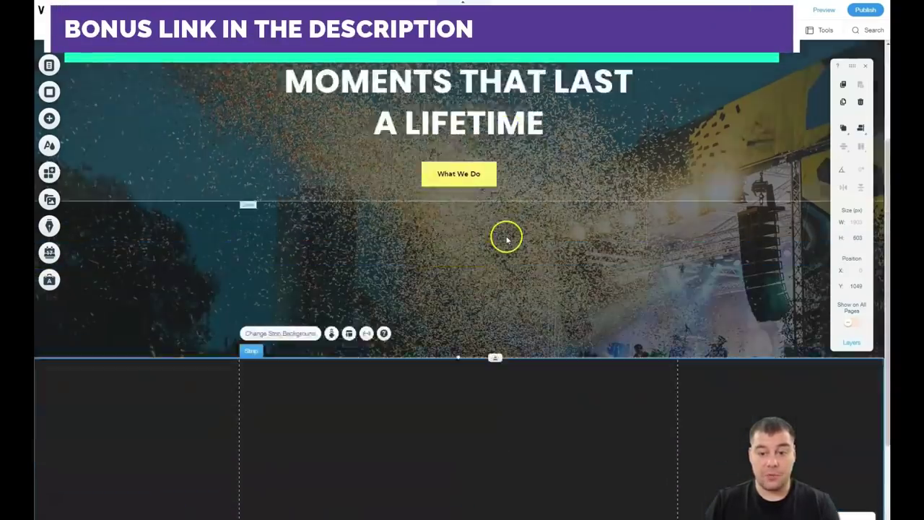
scroll(507, 235, "up", 3)
scroll(507, 239, "up", 2)
scroll(507, 239, "down", 5)
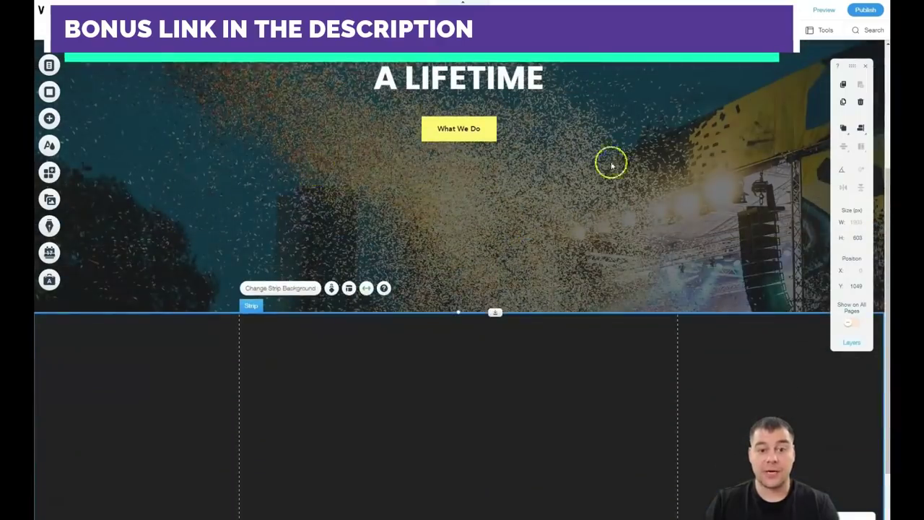
scroll(192, 227, "down", 2)
Step: Set the new strip's background to a custom dark gray, #454545, and add it to the custom colors
left_click(178, 282)
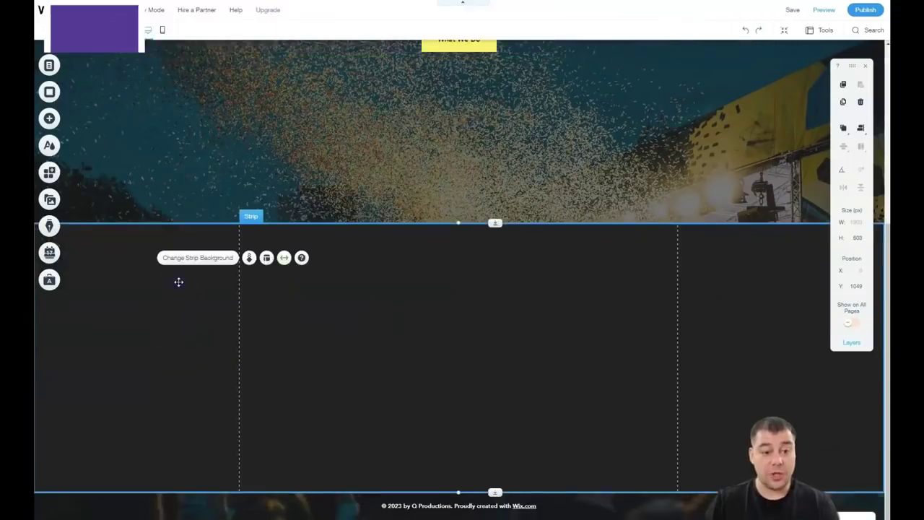
left_click(185, 258)
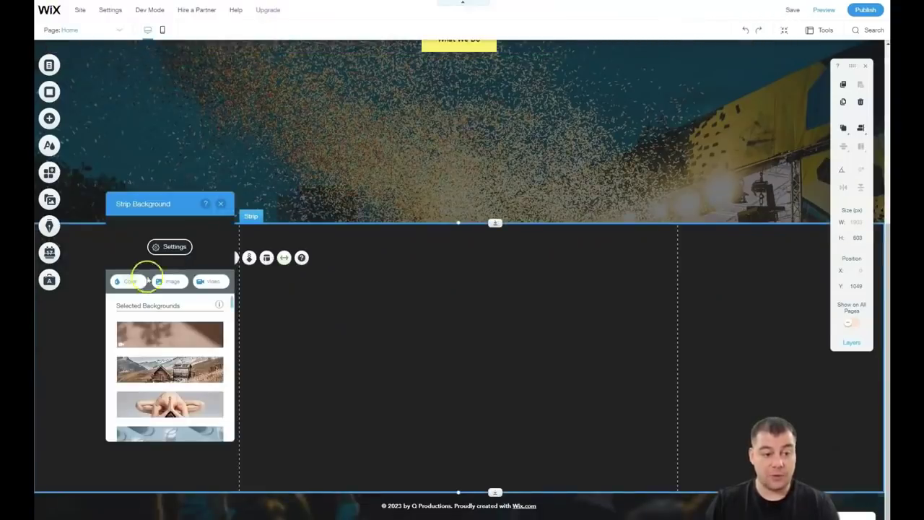
left_click(125, 282)
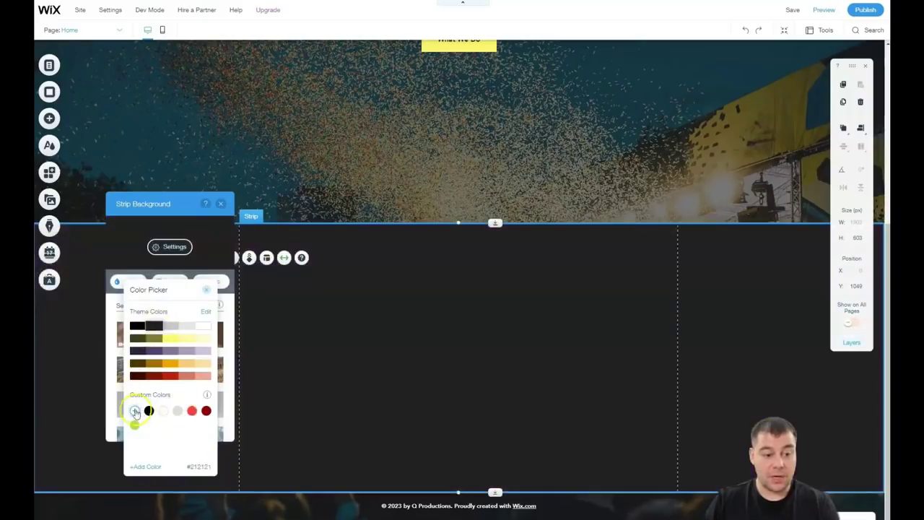
left_click(135, 411)
left_click_drag(147, 369, 145, 369)
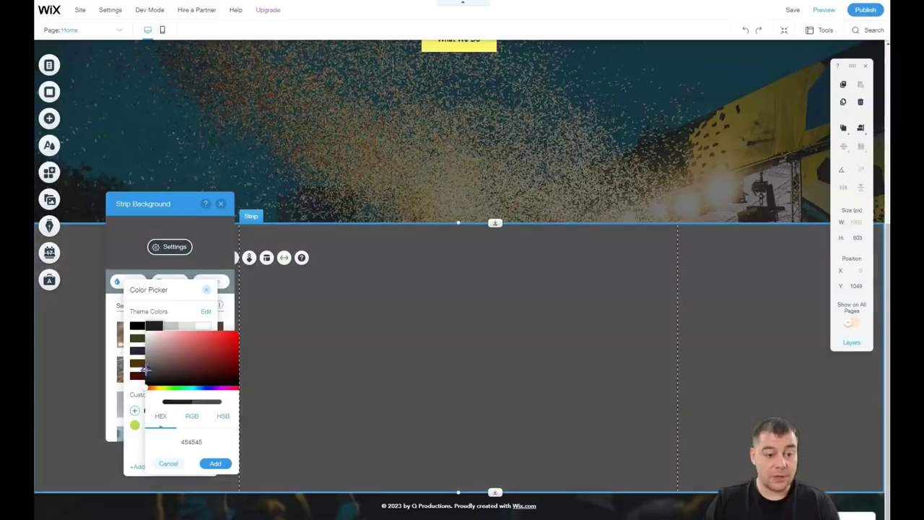
left_click(211, 465)
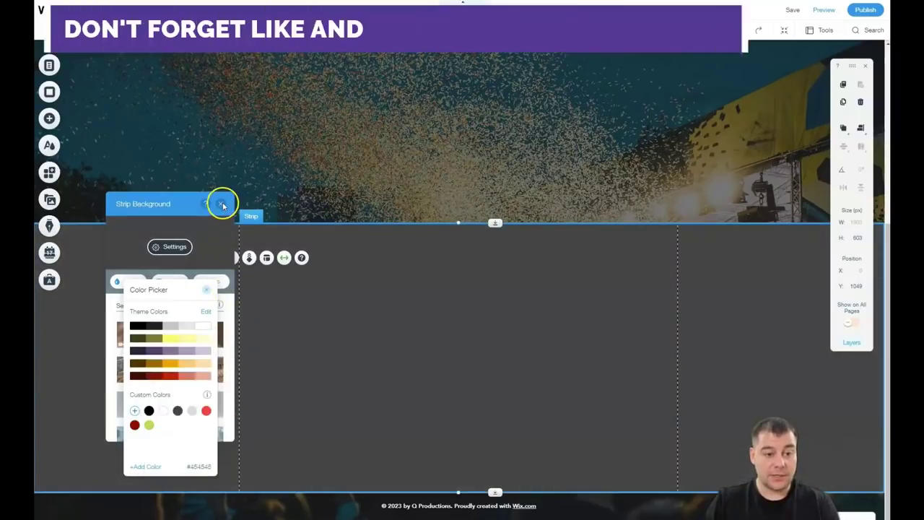
left_click(222, 205)
left_click(221, 205)
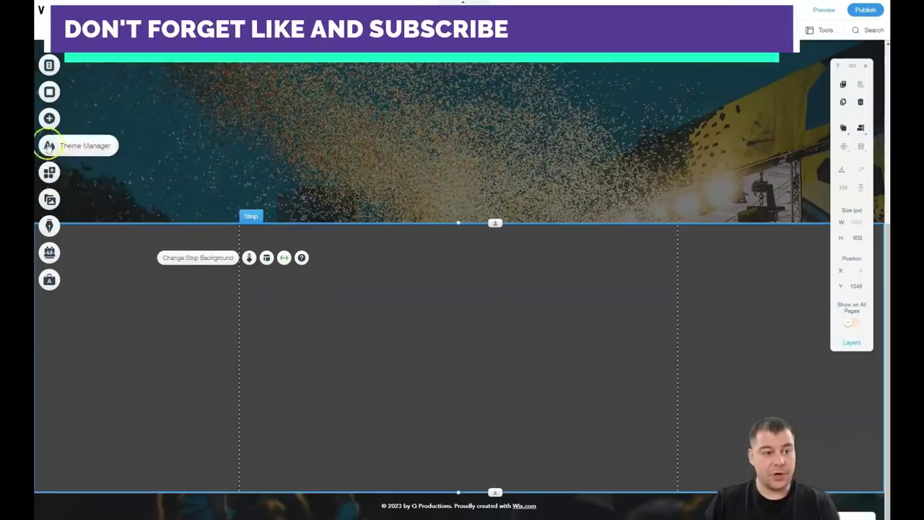
Step: Add a YouTube video player to the dark strip and enlarge it to about 715 by 403 px
left_click(49, 120)
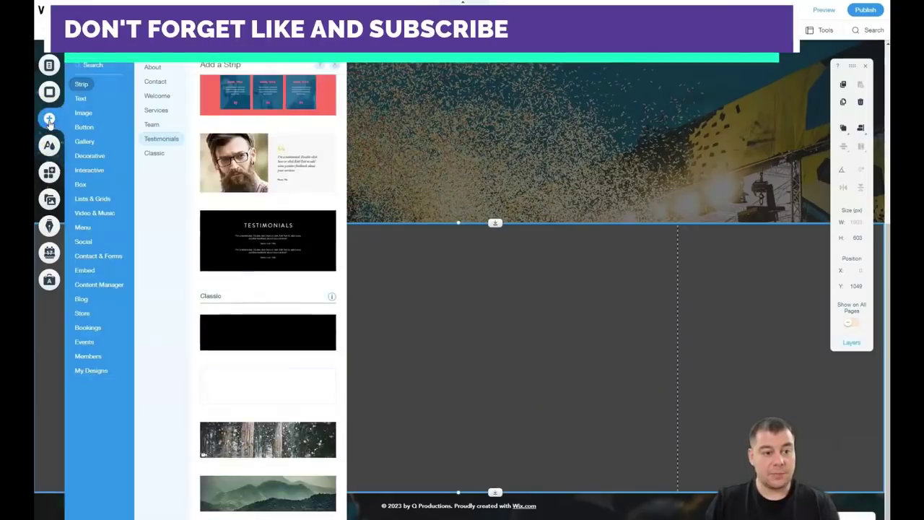
mouse_move(87, 170)
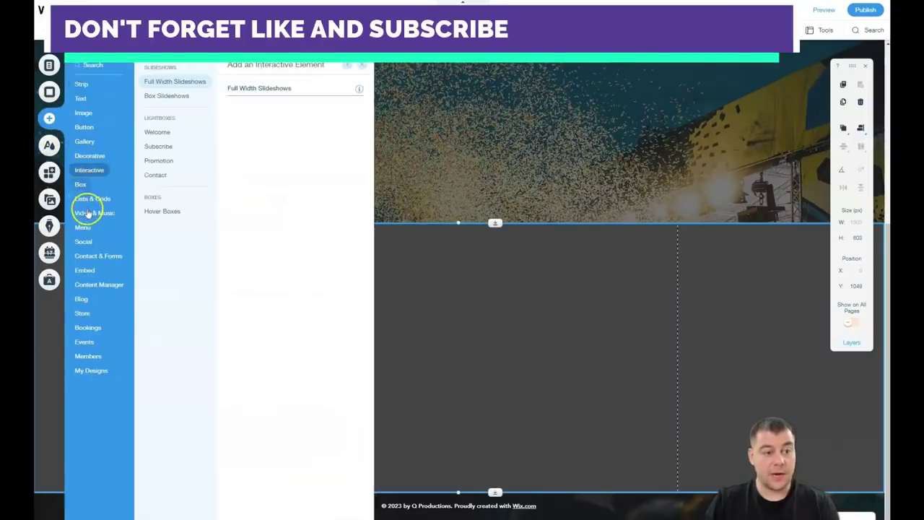
mouse_move(85, 212)
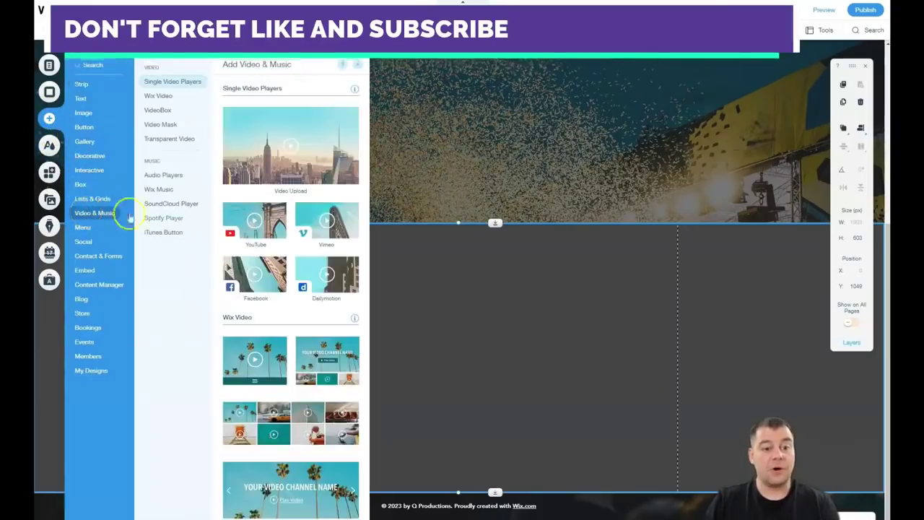
left_click_drag(225, 217, 448, 357)
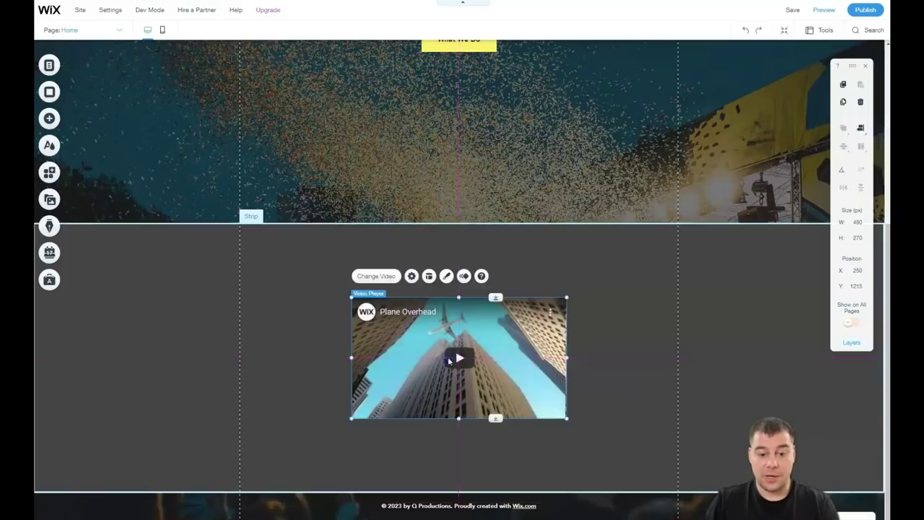
left_click_drag(352, 296, 292, 264)
left_click_drag(566, 417, 610, 456)
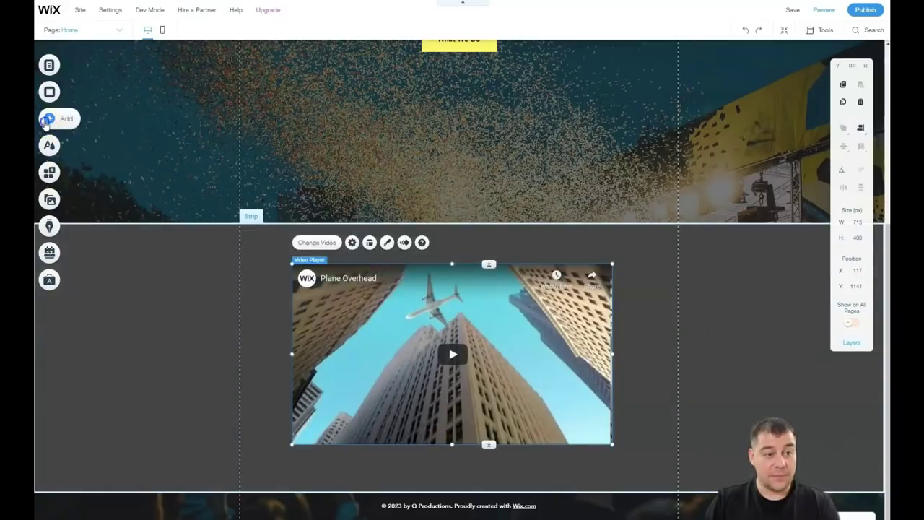
Step: Add a Big Title text to the strip and place it above the video, aligned with its left edge at about X 117, Y 1067
left_click(47, 122)
left_click(80, 99)
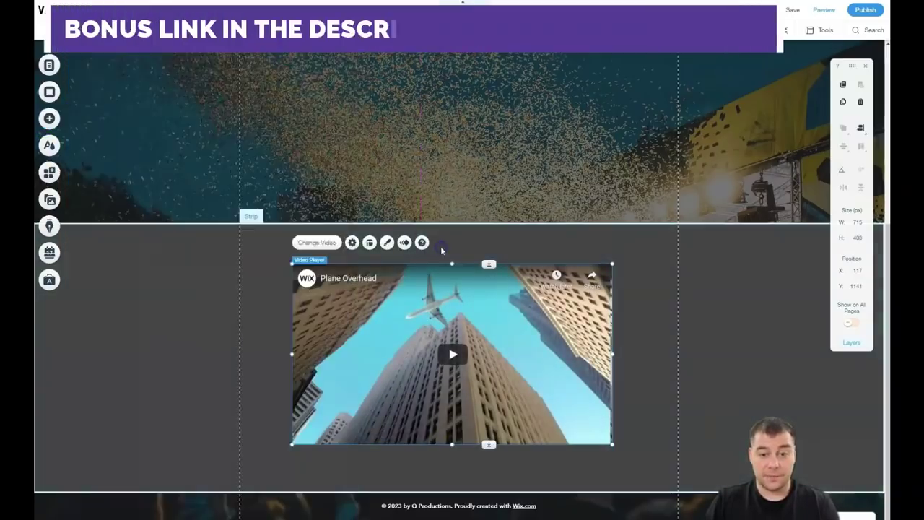
left_click(439, 247)
left_click_drag(481, 244, 337, 246)
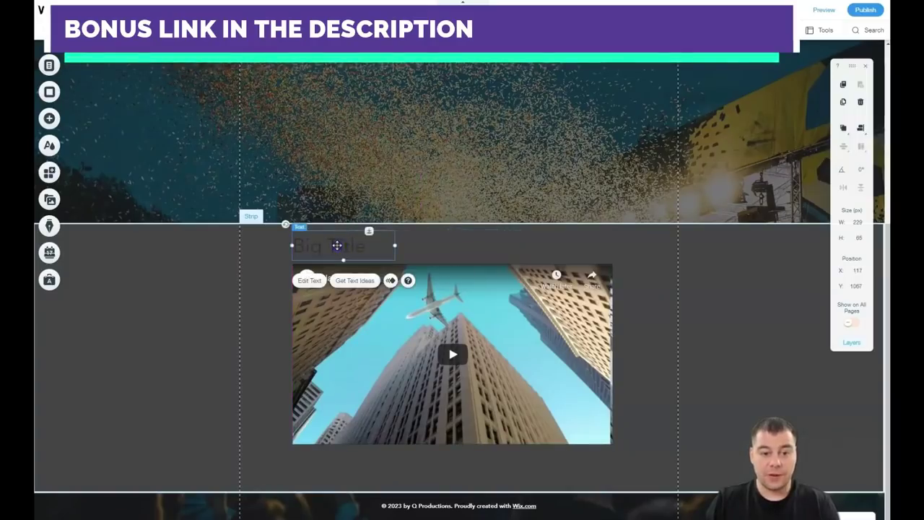
Step: Set the Big Title text color to white, #FFFFFF
double_click(337, 245)
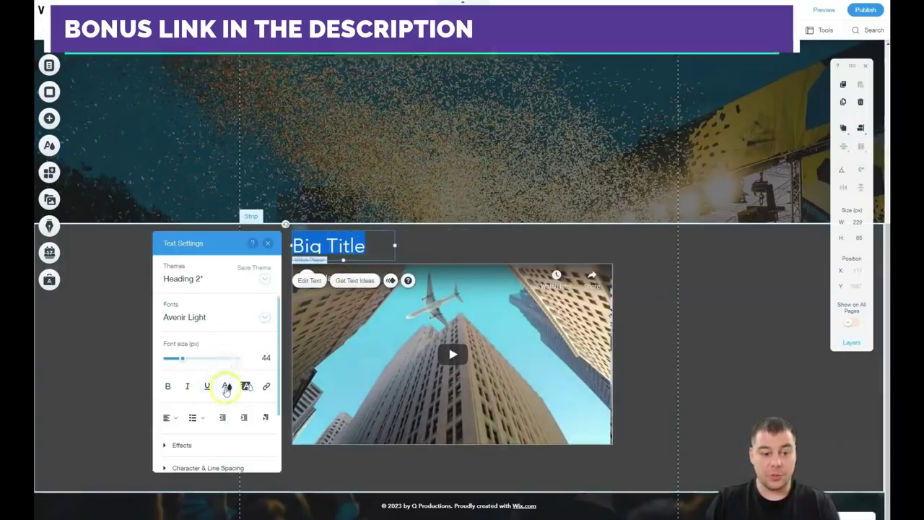
left_click(226, 386)
left_click(187, 395)
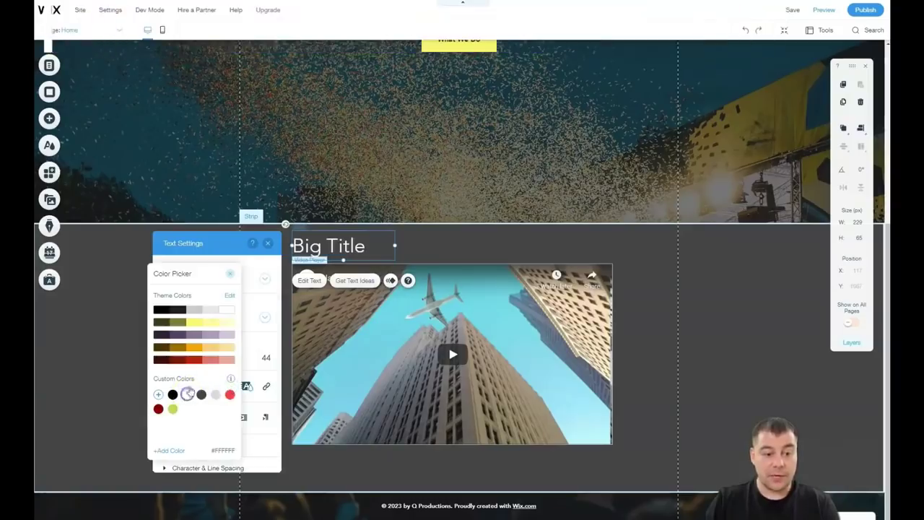
left_click(228, 278)
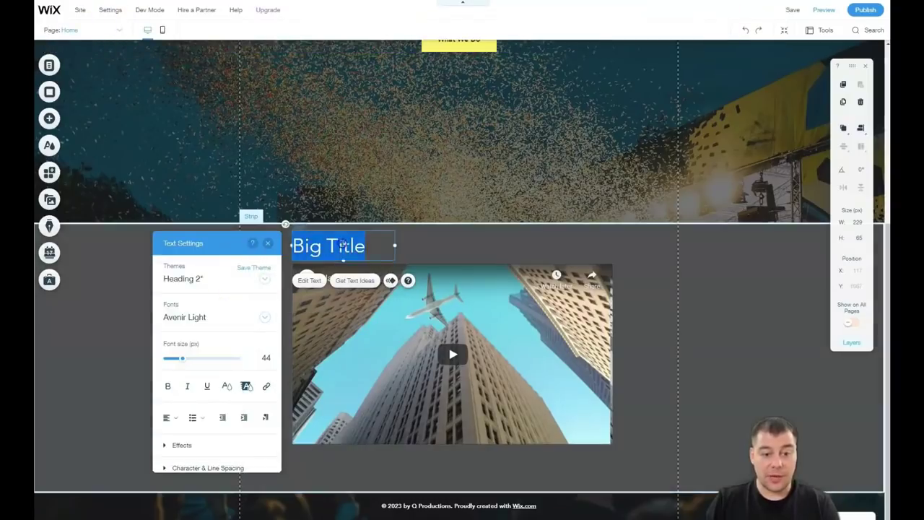
left_click(267, 247)
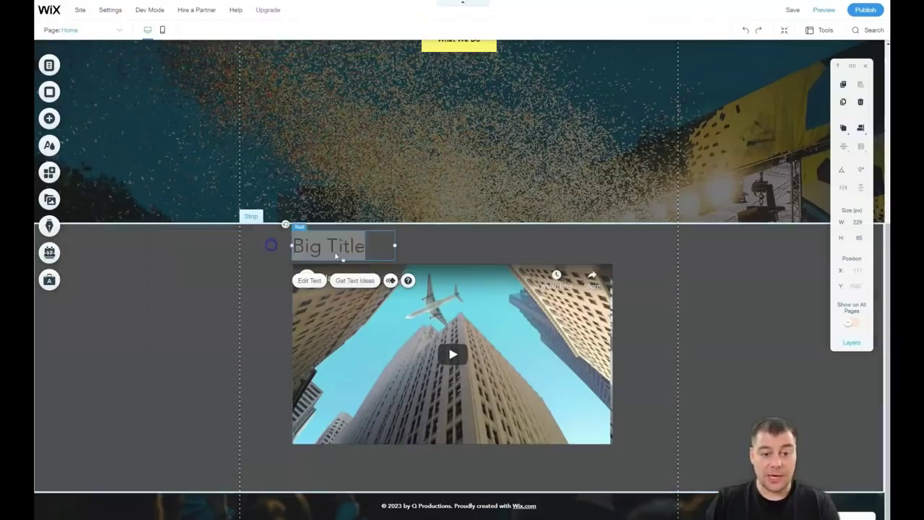
left_click(466, 246)
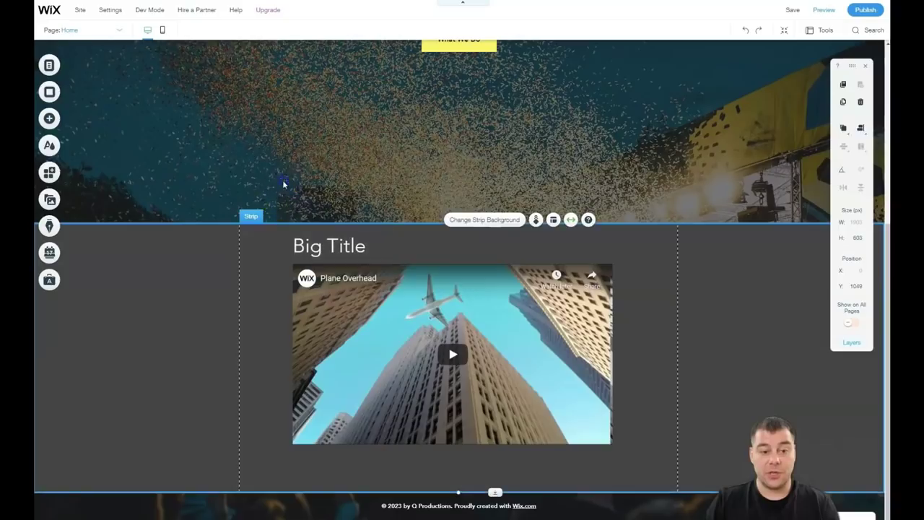
left_click(283, 181)
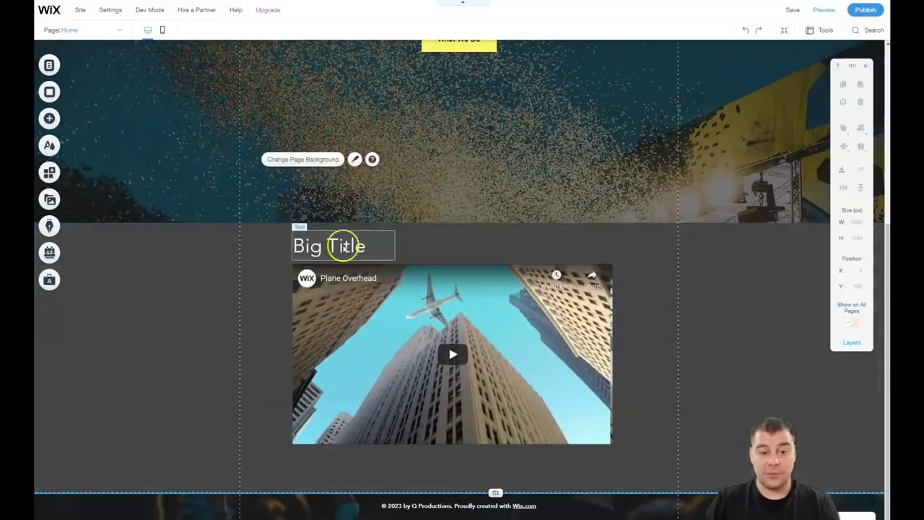
Step: Set the Big Title font size to 63 px and widen its text box to about 391 px so it fits on one line
double_click(345, 246)
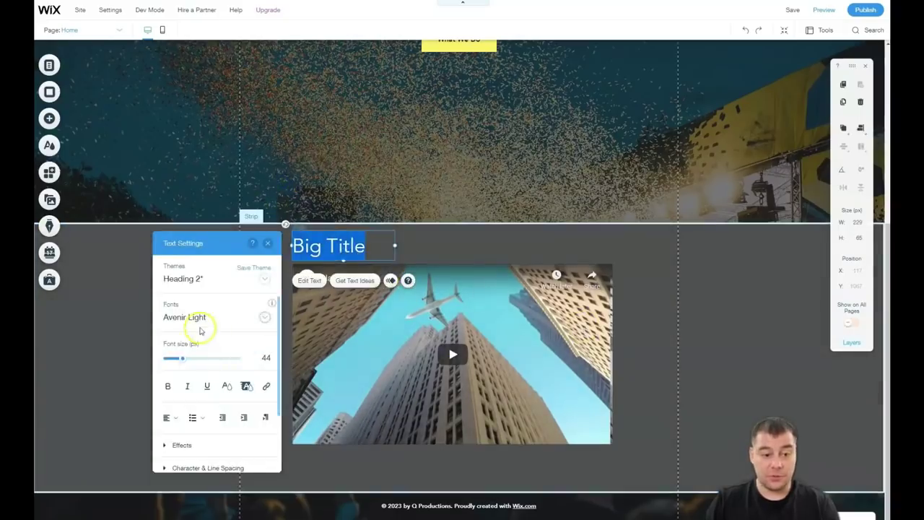
left_click_drag(187, 361, 191, 358)
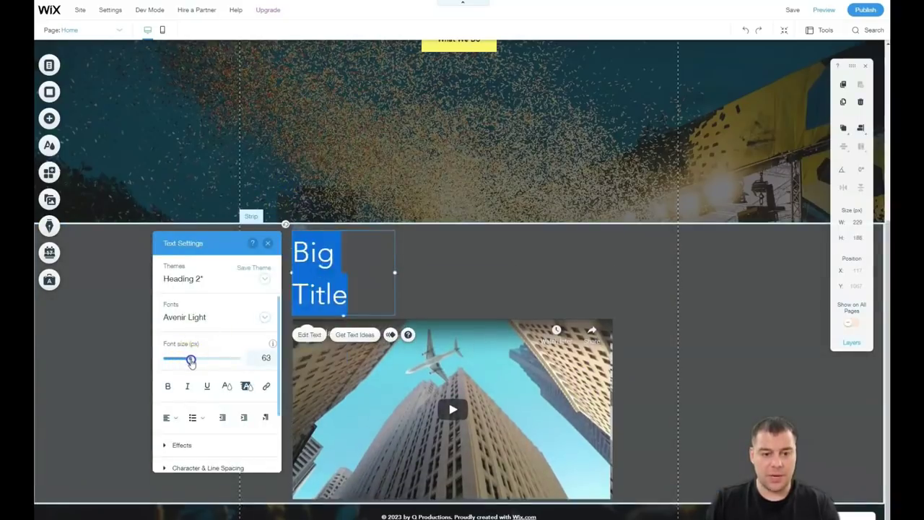
left_click_drag(396, 273, 470, 278)
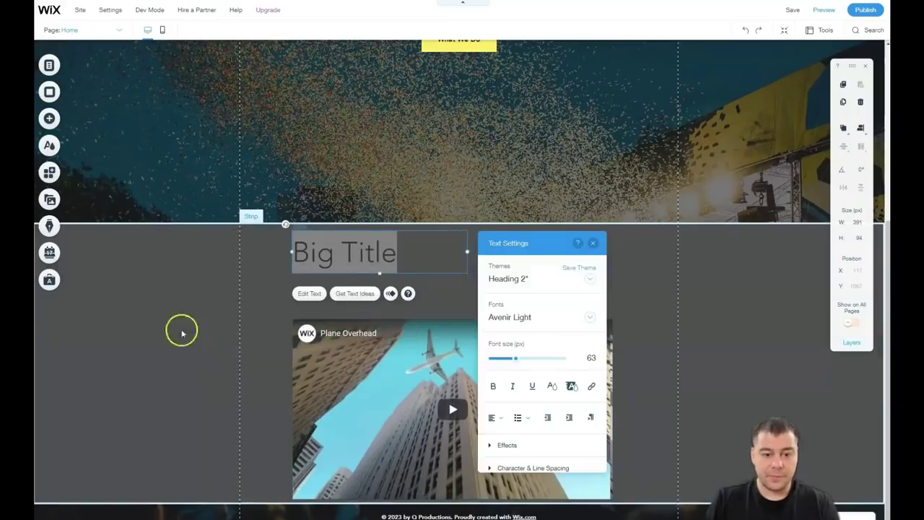
Step: Stretch the dark strip down to a height of about 727 px to make room below the video
left_click(182, 330)
scroll(495, 286, "down", 1)
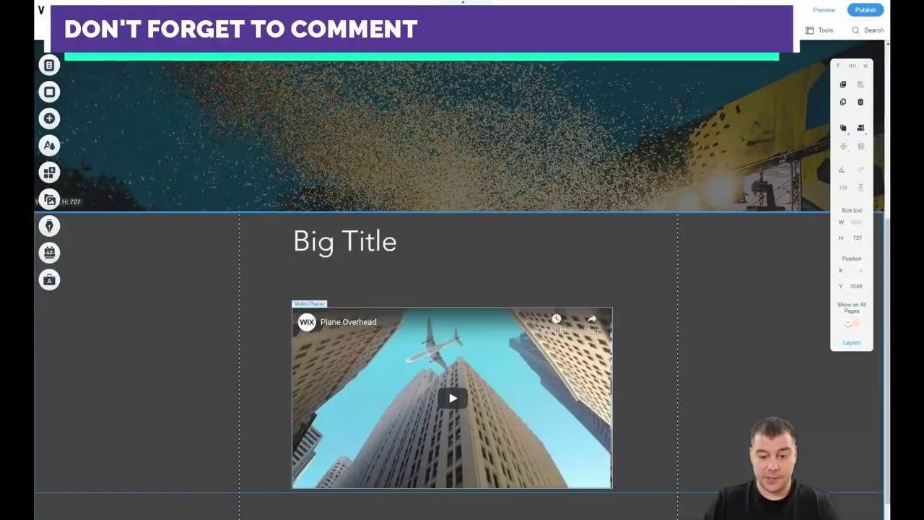
left_click(89, 229)
scroll(119, 182, "down", 1)
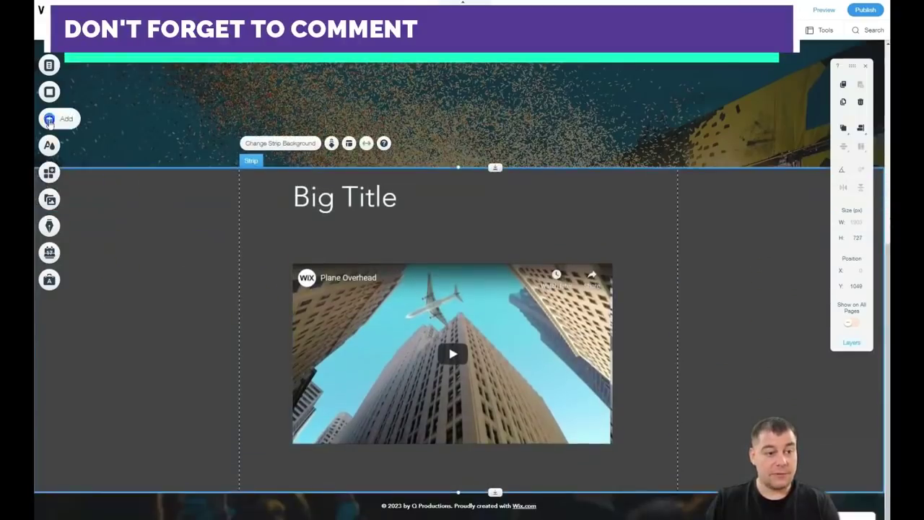
Step: Add a themed button to the strip, centered below the video at about X 408, Y 1708
left_click(49, 122)
left_click(84, 114)
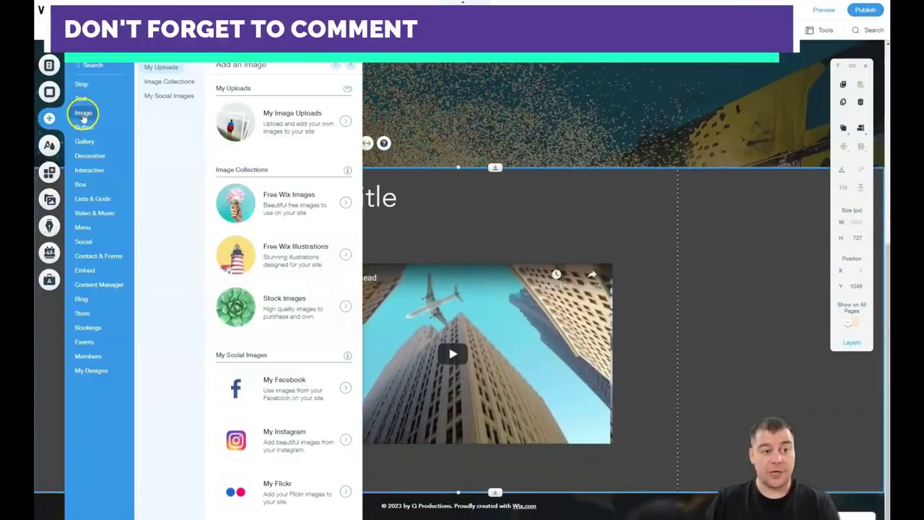
left_click(82, 128)
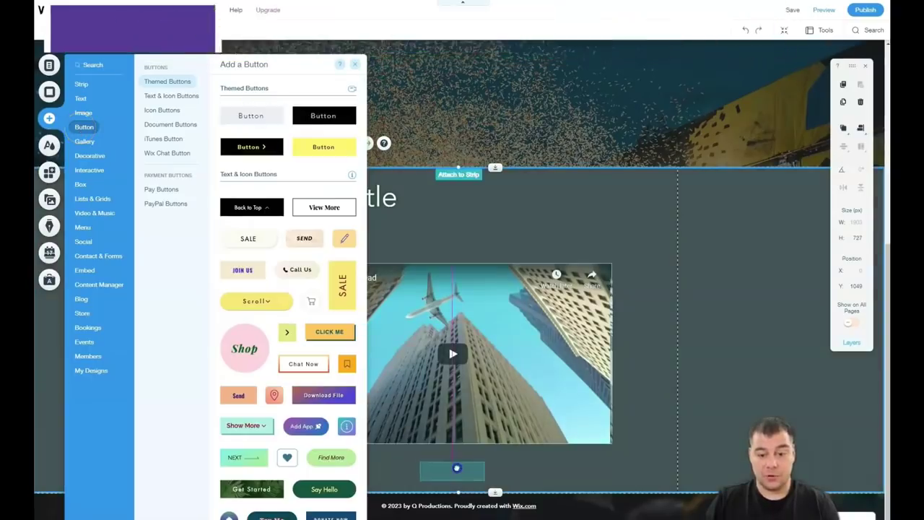
left_click_drag(456, 466, 457, 468)
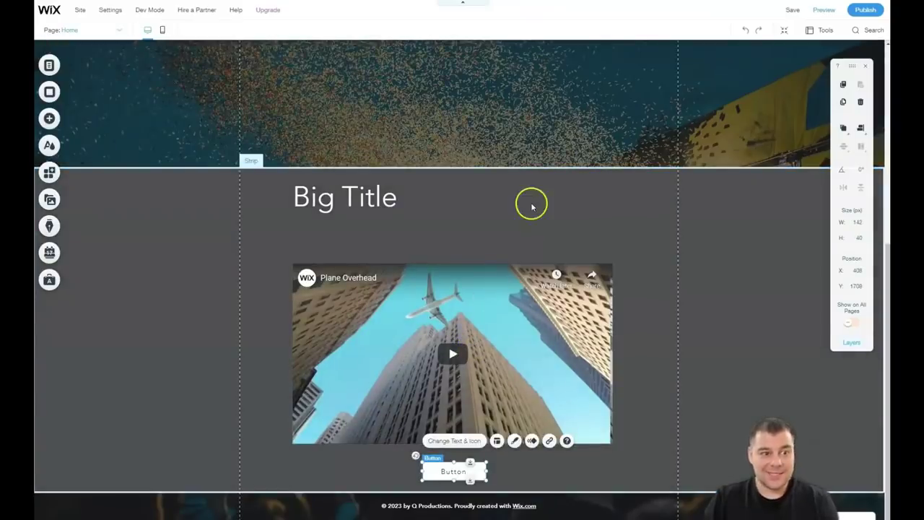
Step: Preview several featured color themes for the site and apply the dark one with blue and light blue accents
scroll(531, 206, "up", 6)
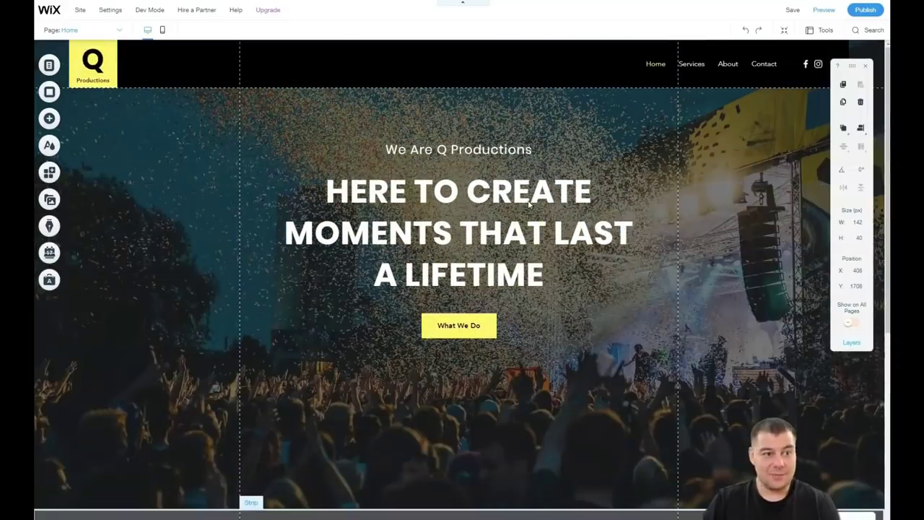
left_click(49, 147)
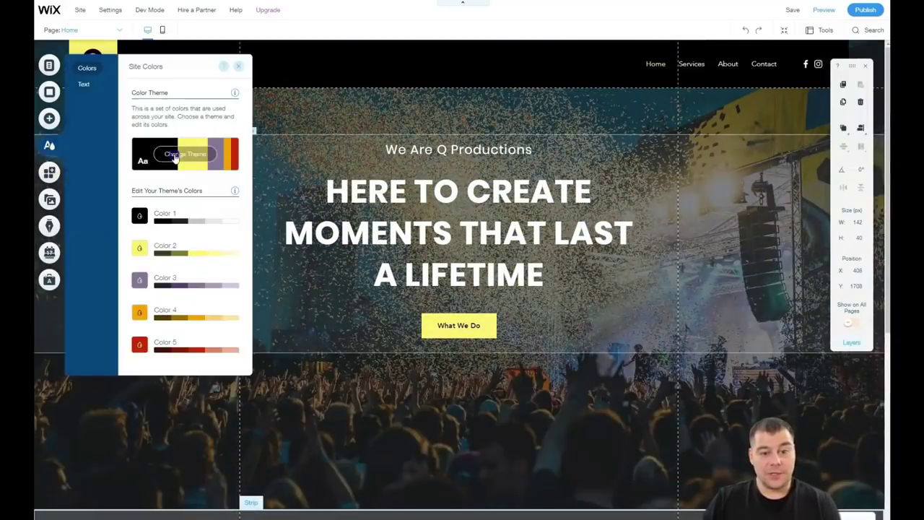
left_click(175, 155)
left_click(182, 213)
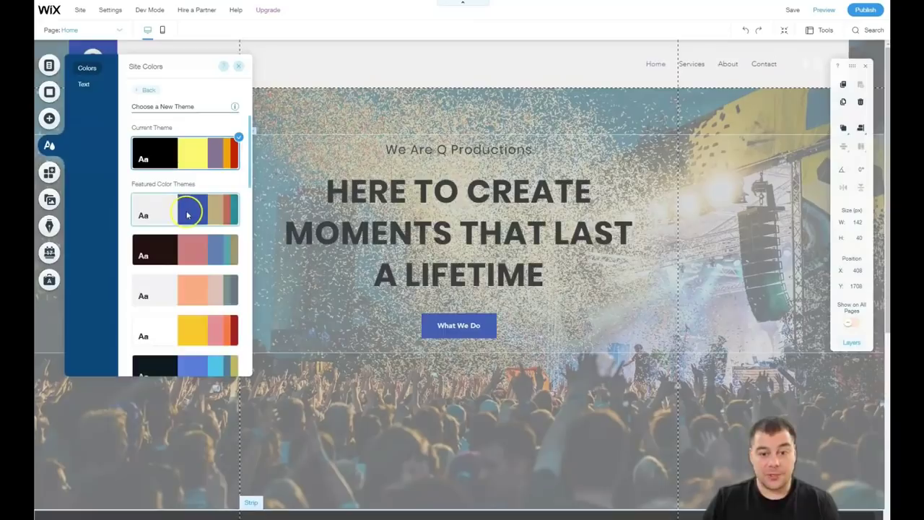
left_click(183, 252)
left_click(190, 293)
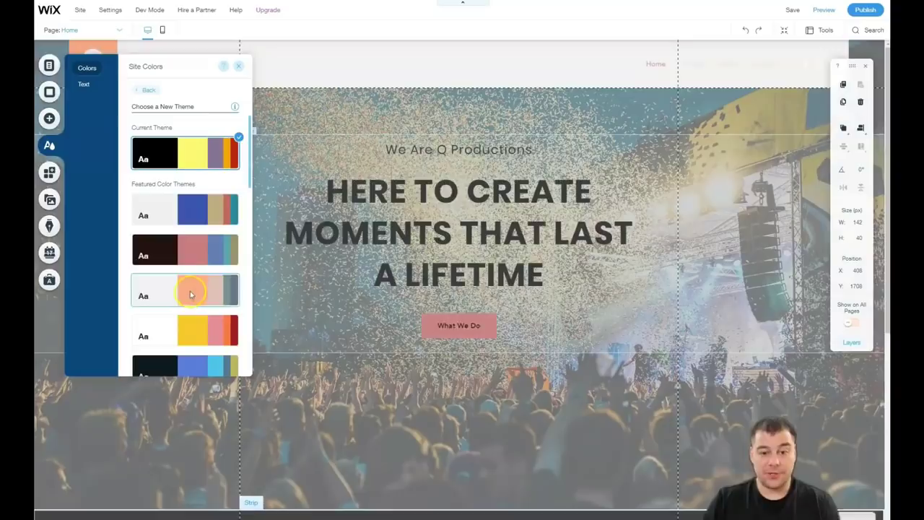
scroll(191, 258, "down", 2)
scroll(191, 258, "down", 1)
left_click(186, 152)
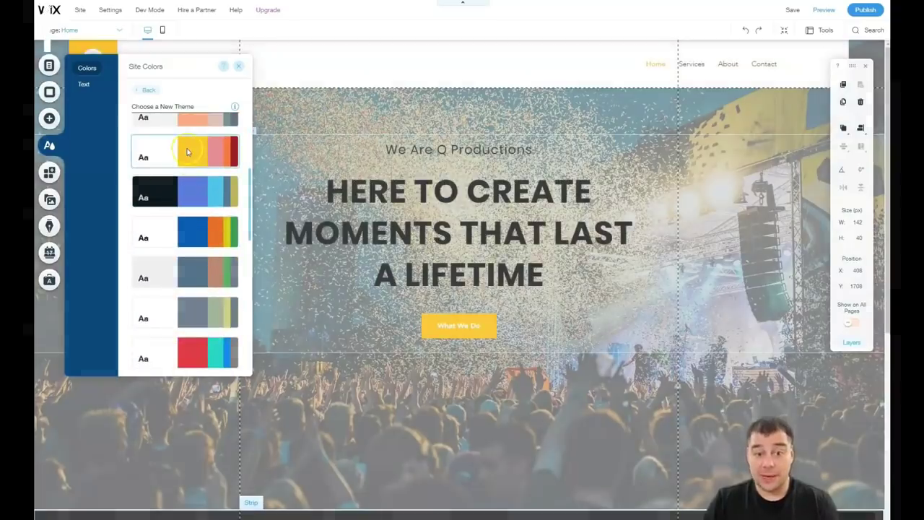
left_click(187, 192)
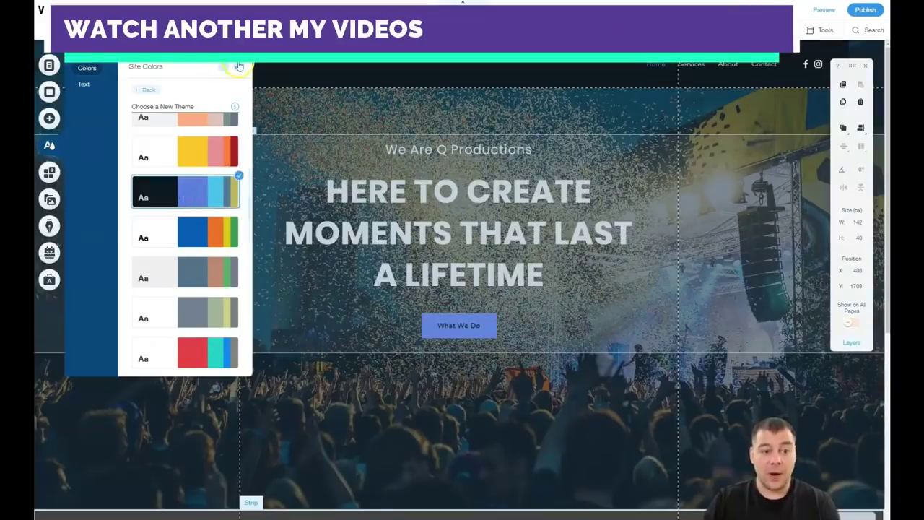
left_click(239, 67)
Step: Check the link settings of the hero's What We Do button and keep it linked to the Services page in the current window
scroll(434, 274, "down", 5)
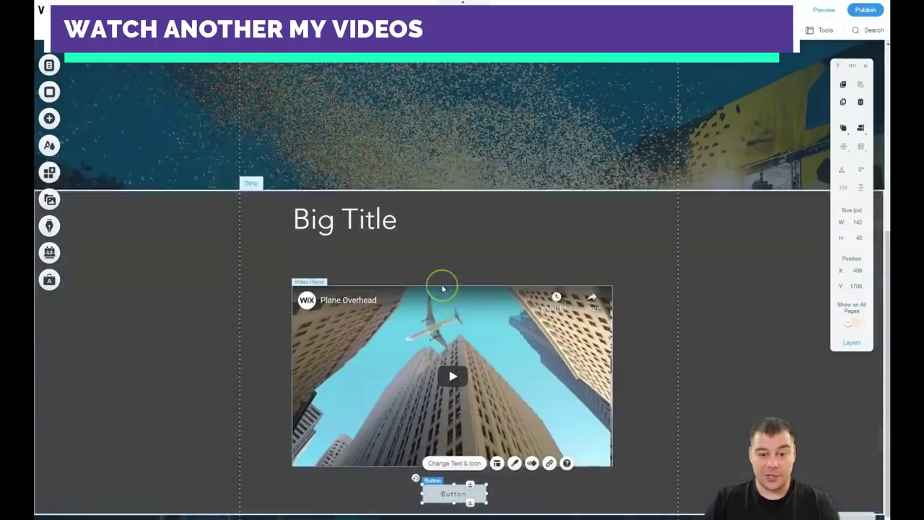
scroll(443, 289, "up", 5)
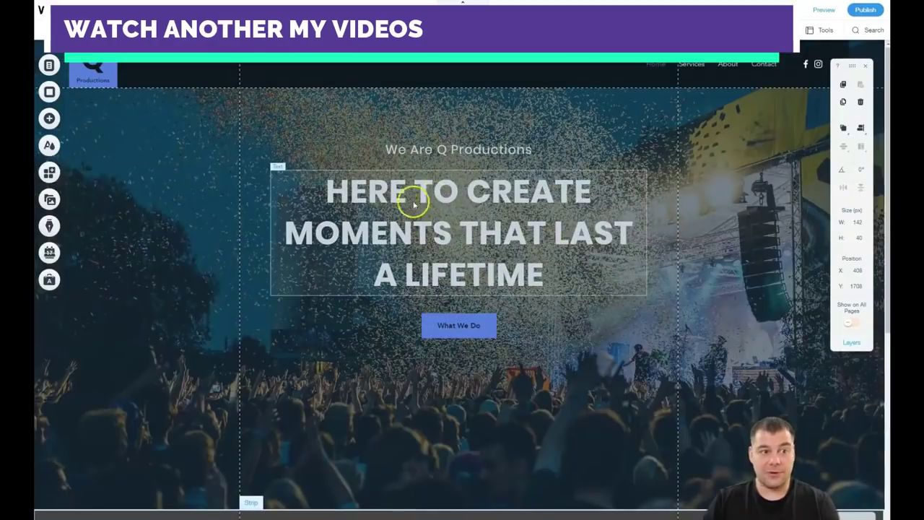
scroll(447, 197, "down", 2)
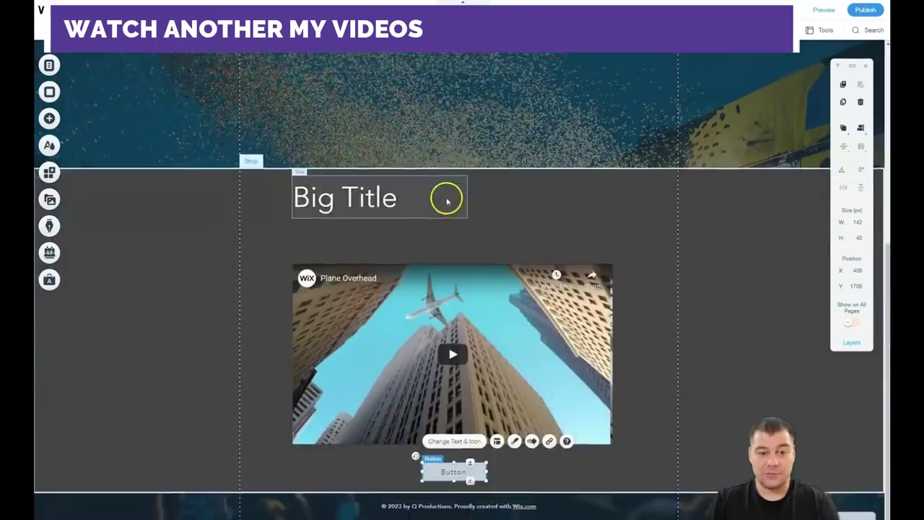
scroll(447, 197, "up", 5)
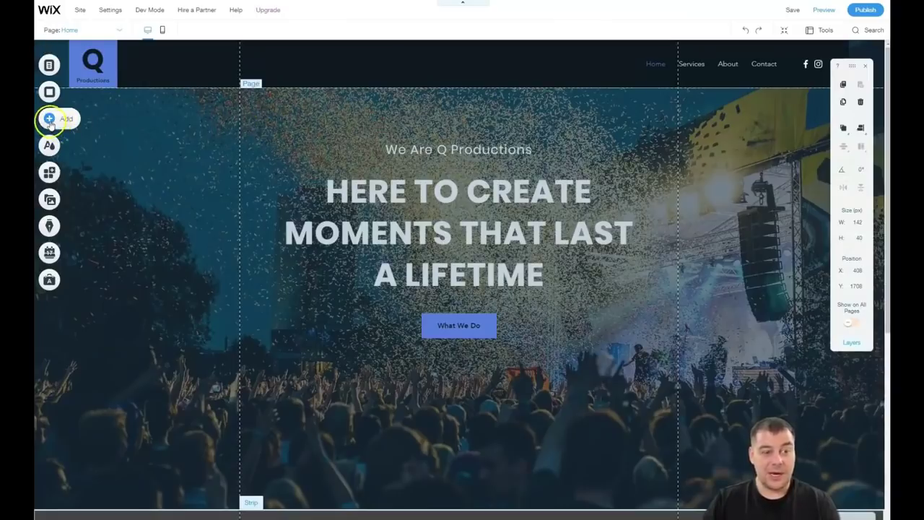
left_click(456, 326)
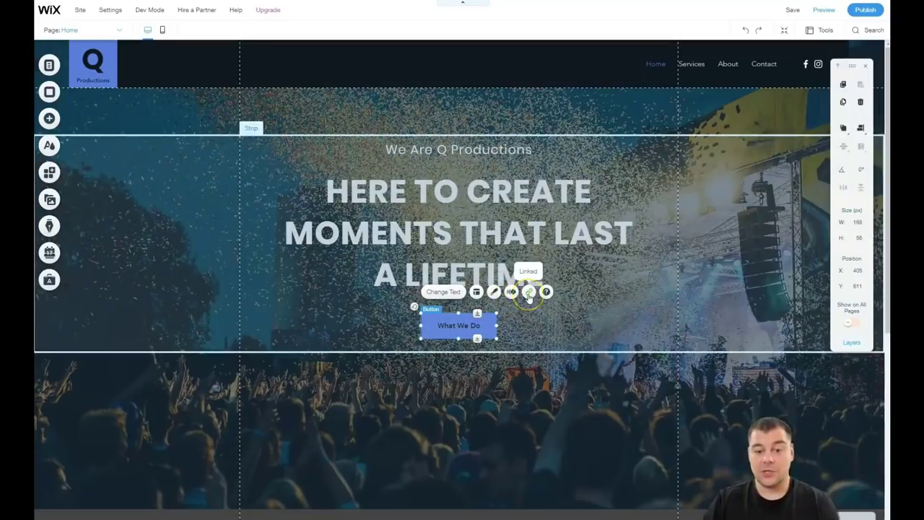
left_click(529, 292)
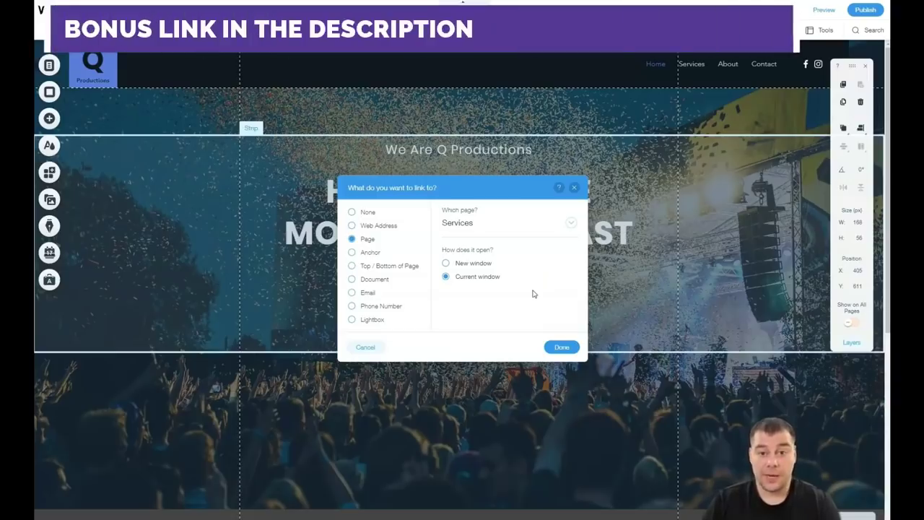
left_click(560, 348)
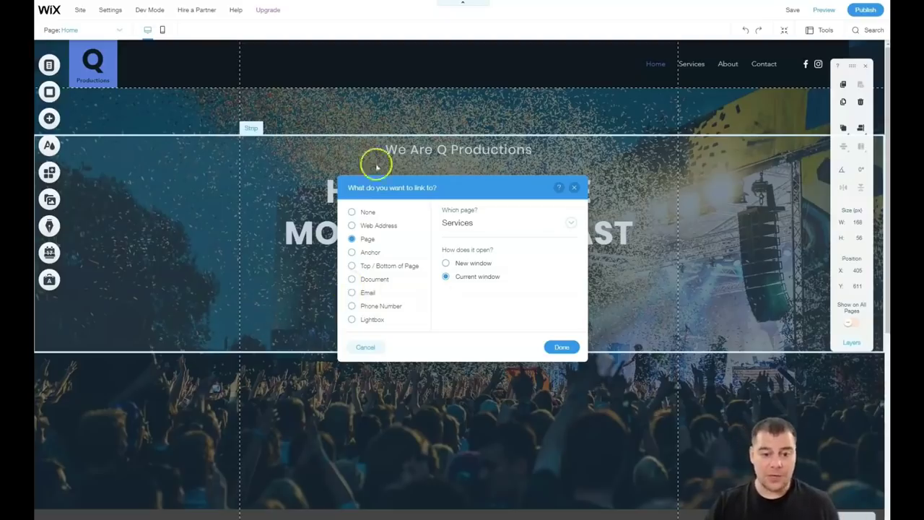
left_click(562, 349)
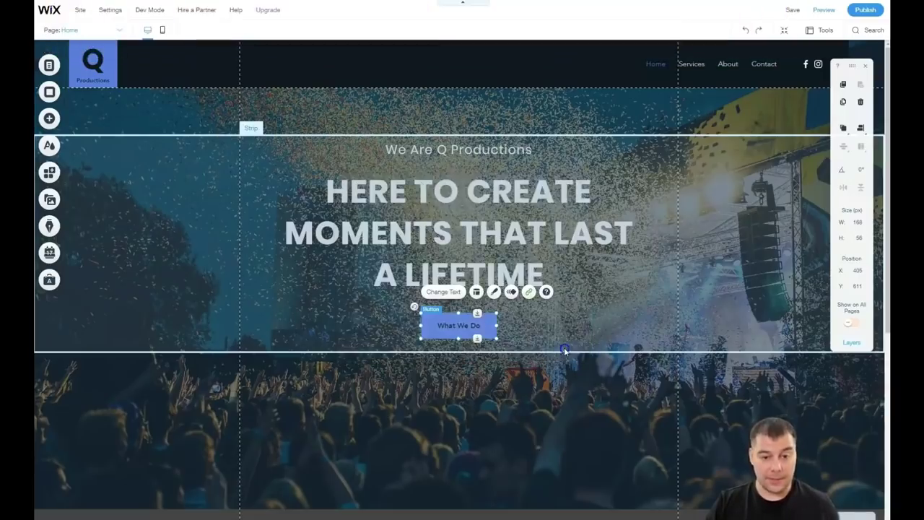
scroll(536, 235, "down", 5)
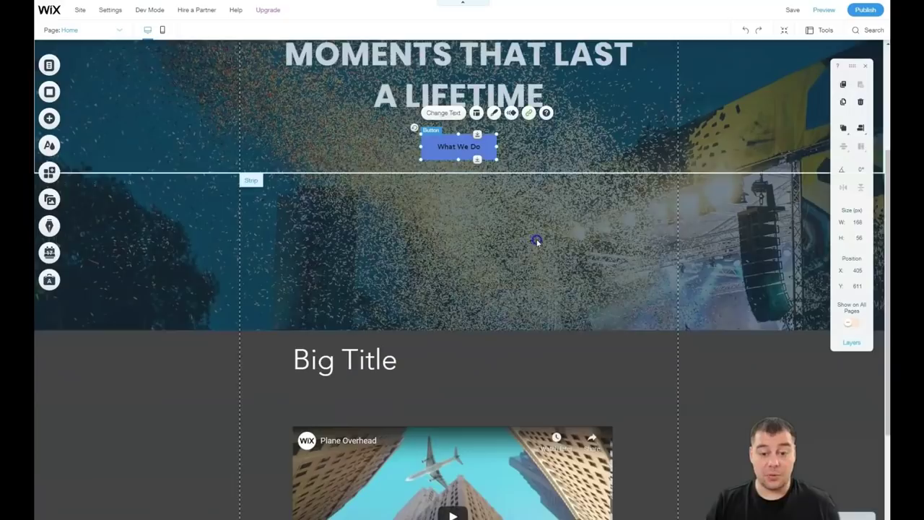
scroll(536, 242, "up", 5)
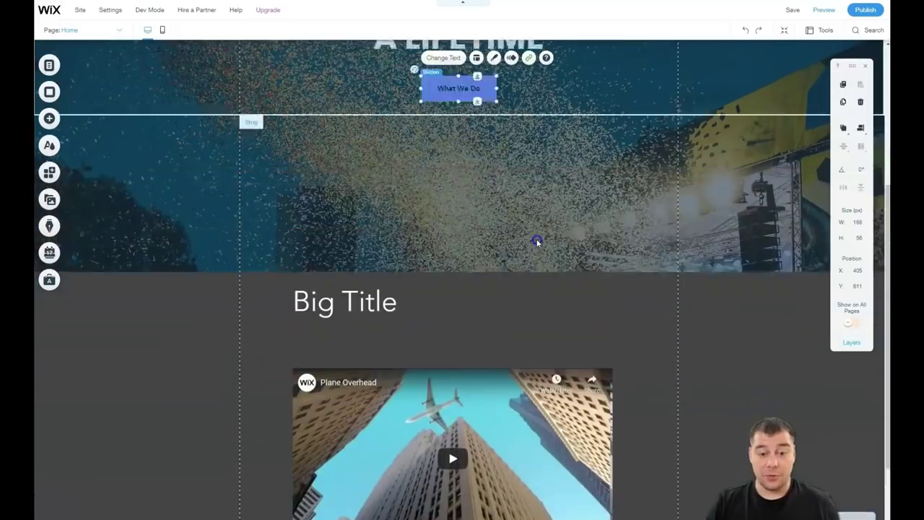
scroll(537, 241, "up", 1)
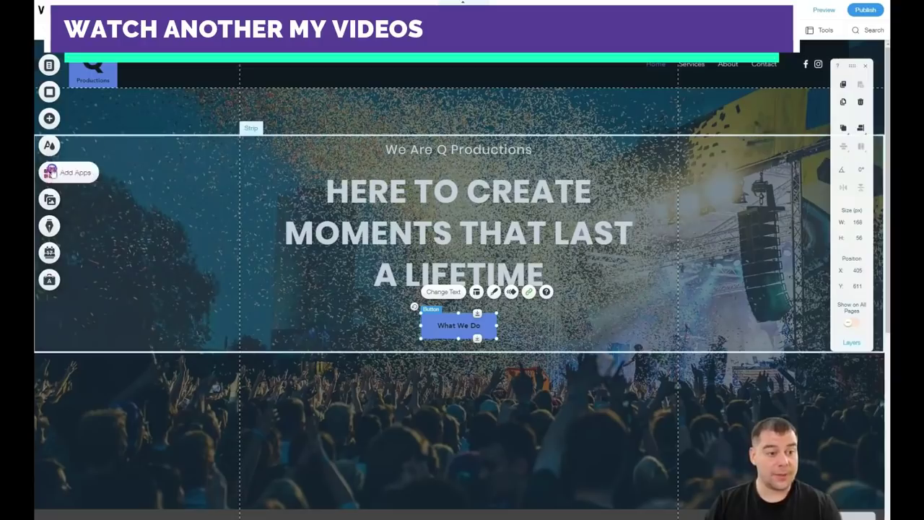
Step: Open the Home page's settings from the site's page list and review its page info and layout options
left_click(49, 66)
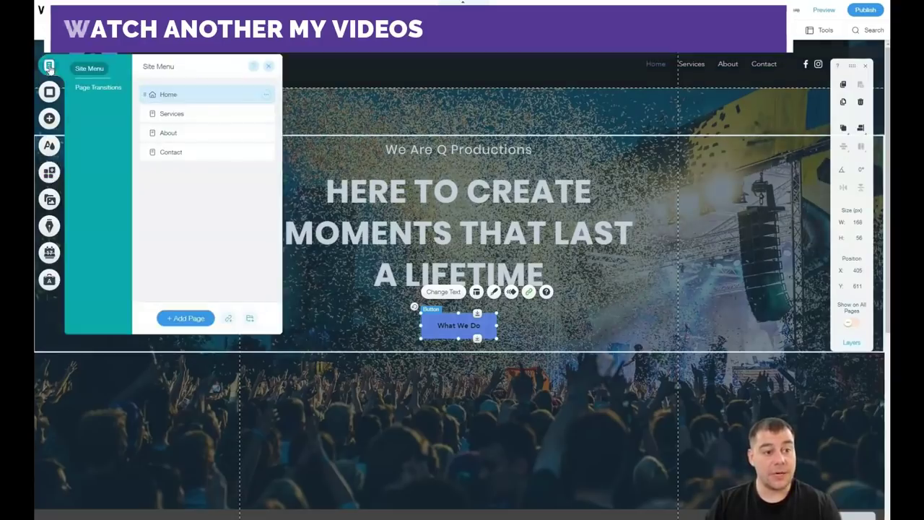
left_click(267, 96)
left_click(286, 95)
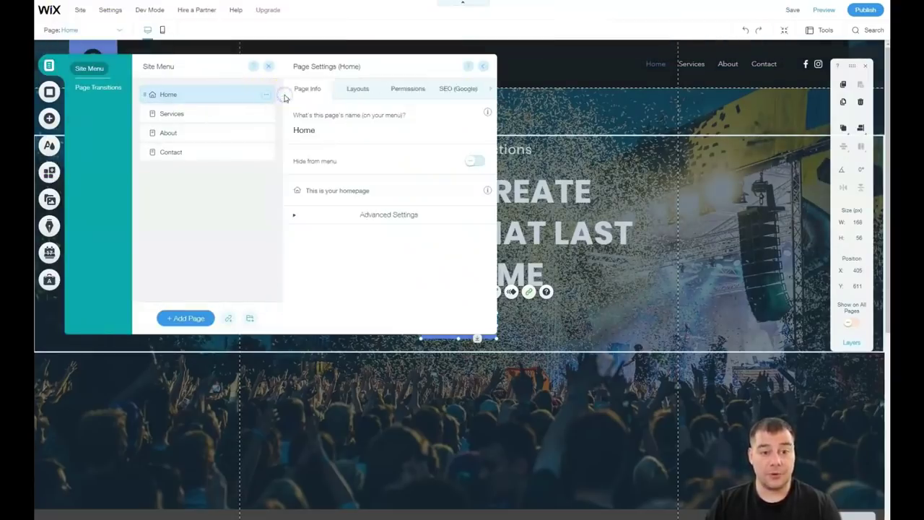
left_click(358, 92)
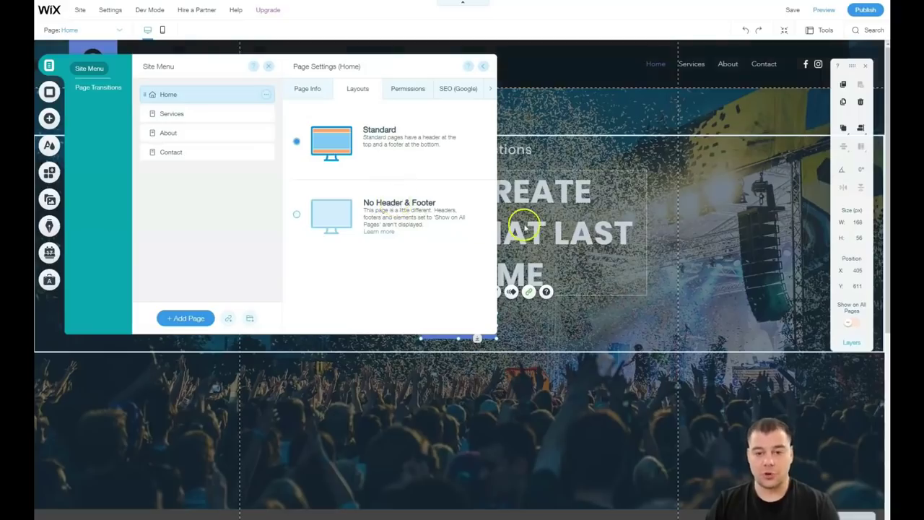
scroll(527, 225, "down", 5)
scroll(526, 226, "up", 5)
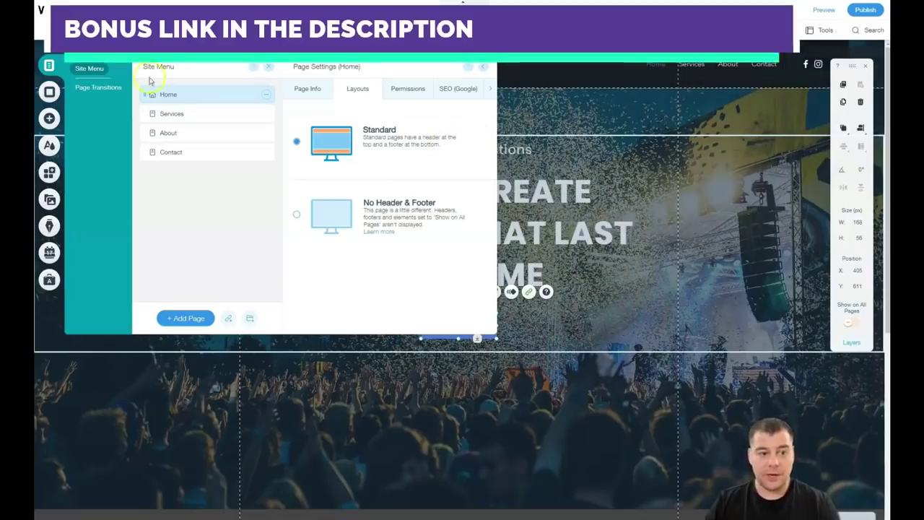
mouse_move(177, 116)
left_mouse_down()
mouse_move(165, 136)
mouse_move(166, 115)
left_mouse_up()
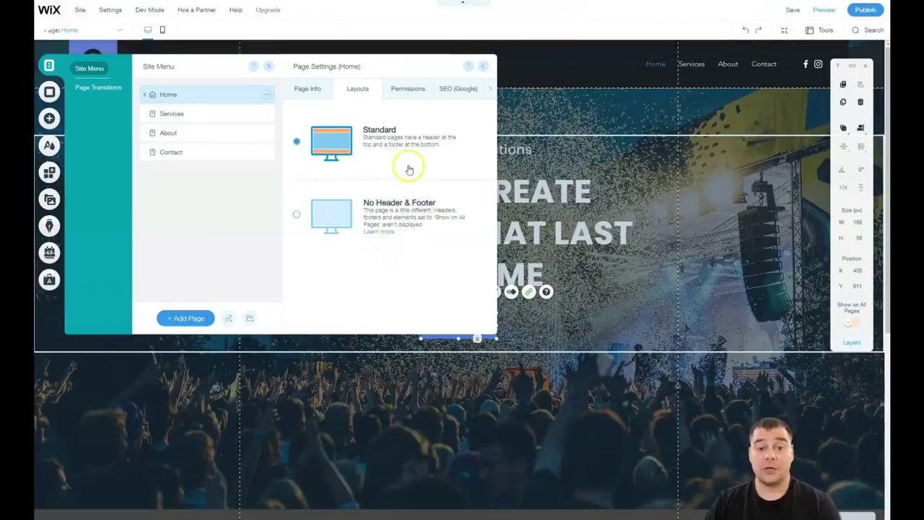
Step: Review the Home page's permissions, SEO (Google) and social share settings, then close the page settings and page list
left_click(406, 89)
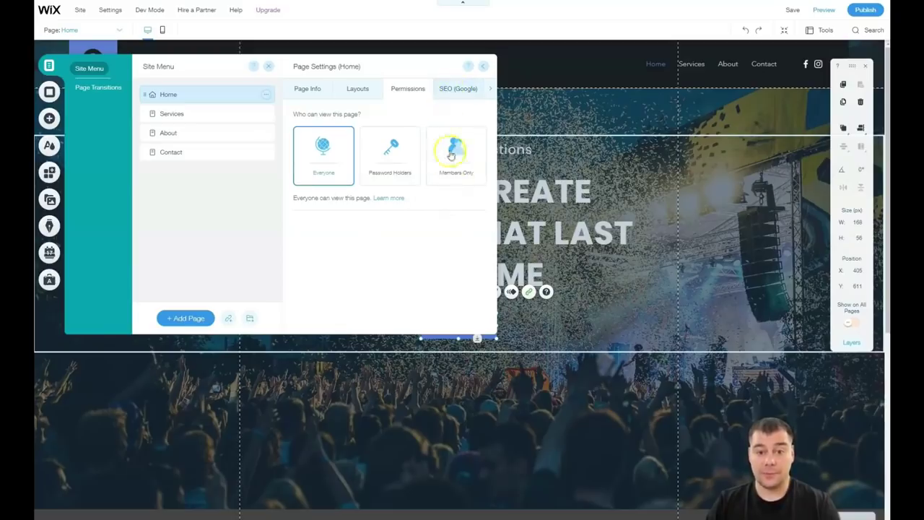
left_click(448, 90)
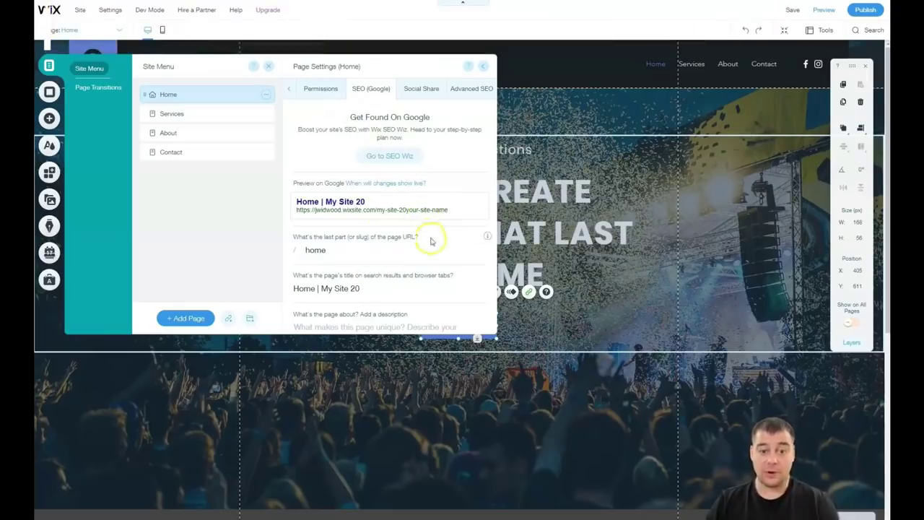
left_click(414, 91)
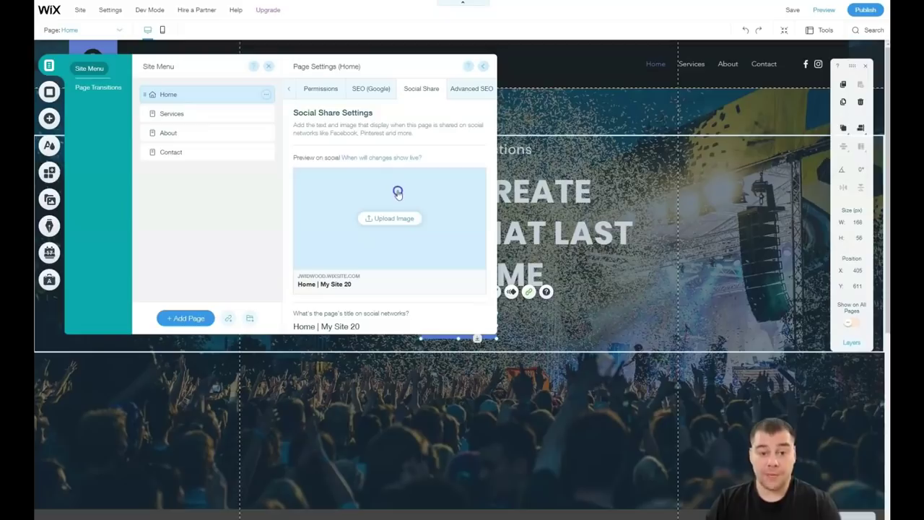
left_click(399, 227)
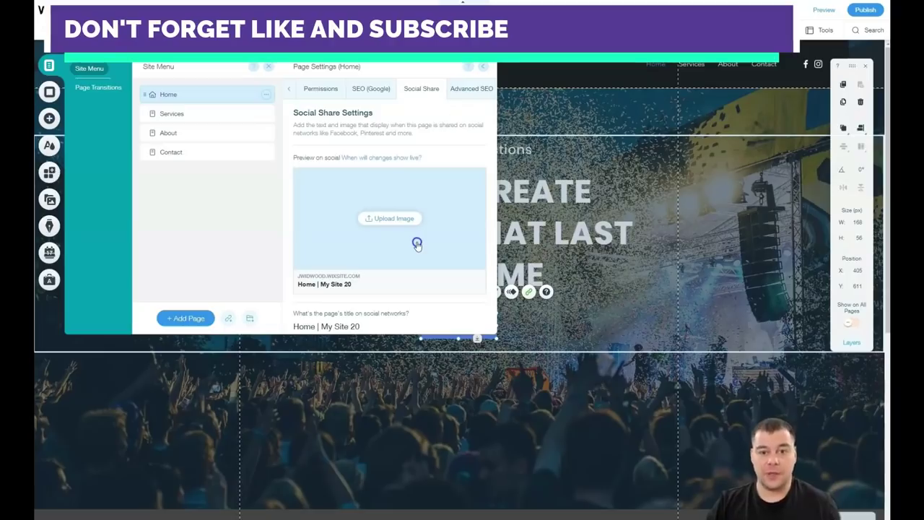
left_click(485, 67)
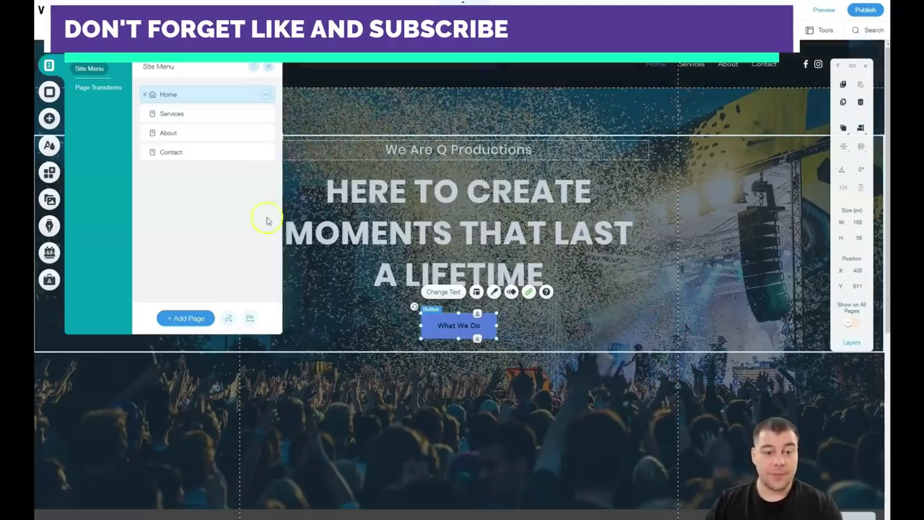
left_click(270, 69)
scroll(514, 296, "down", 3)
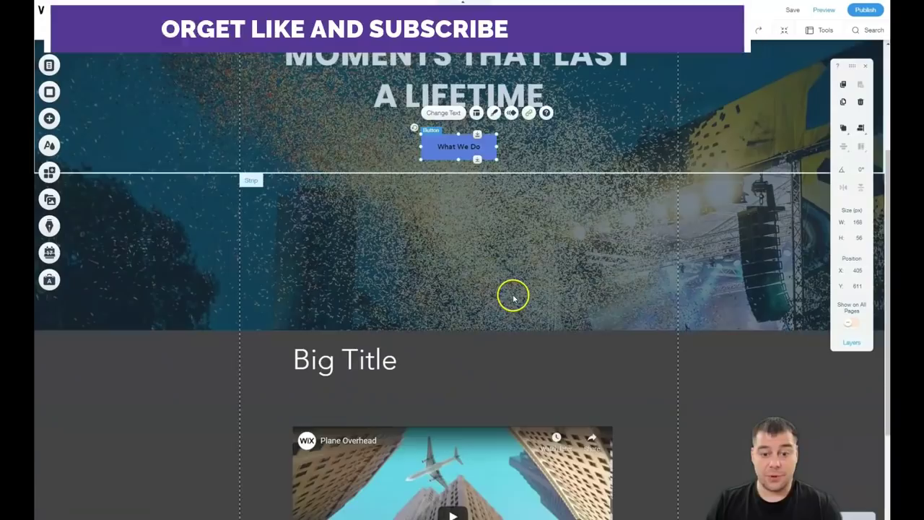
scroll(512, 295, "up", 3)
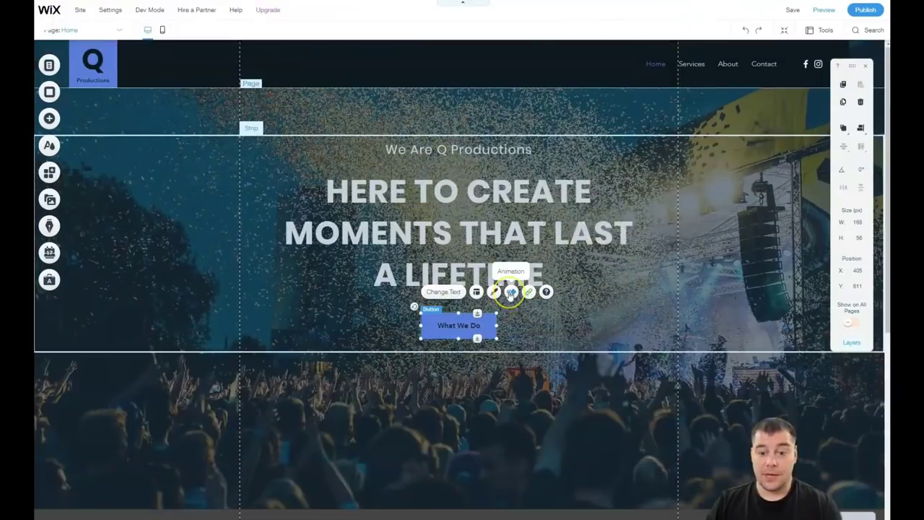
scroll(510, 295, "down", 5)
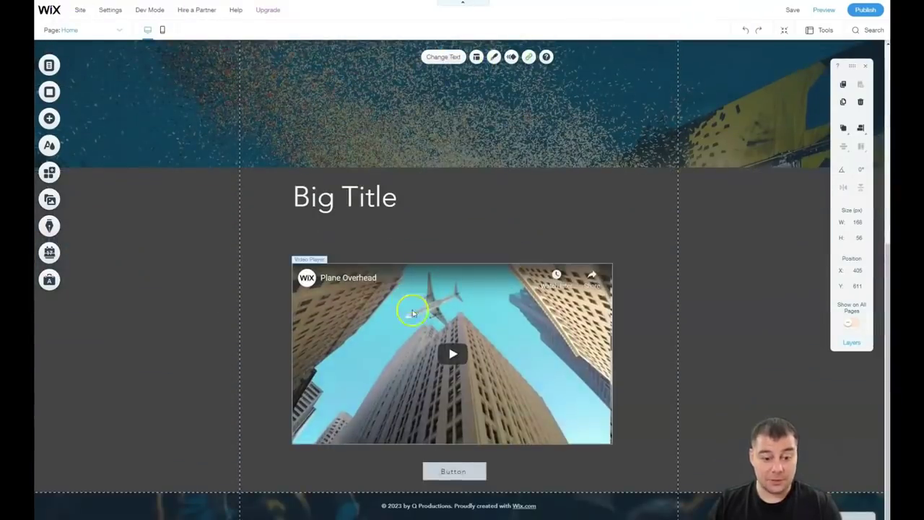
scroll(477, 306, "up", 1)
scroll(478, 307, "down", 1)
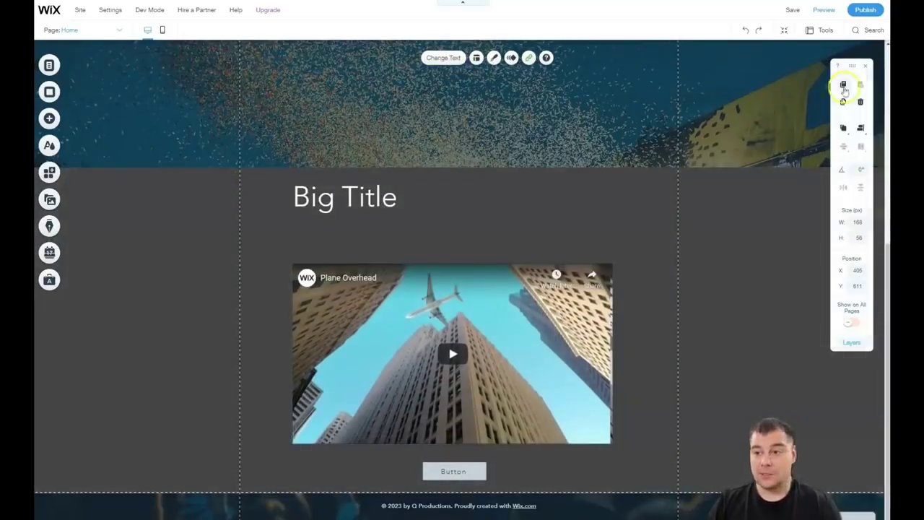
Step: Close the floating editing toolbar, check the page's mobile version and return to the desktop version
left_click(866, 66)
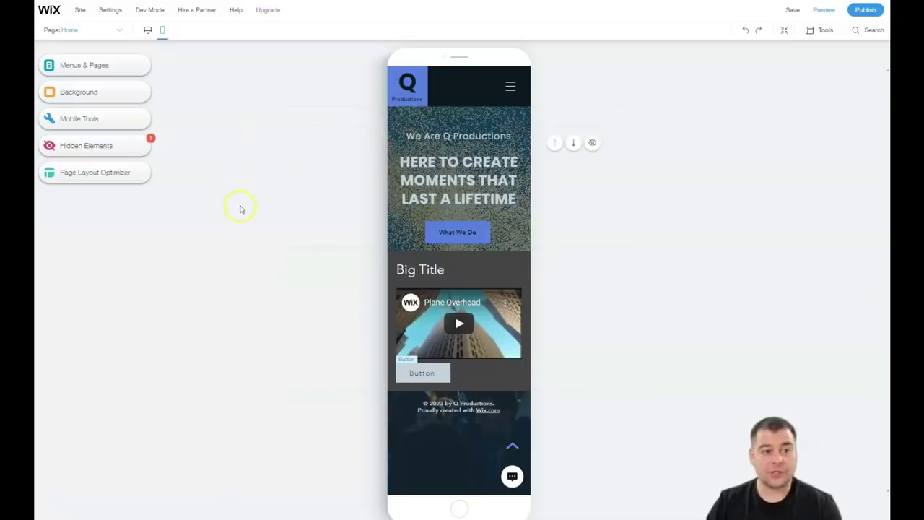
left_click(148, 30)
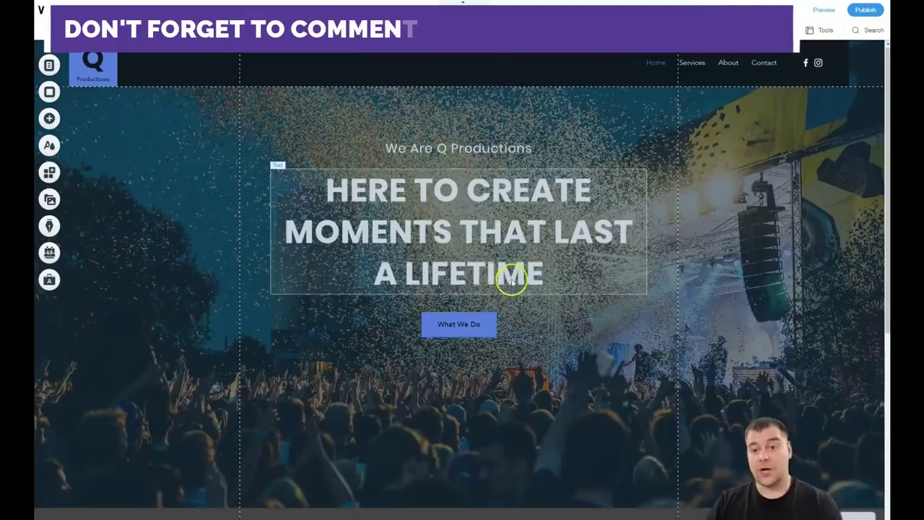
scroll(512, 280, "down", 5)
scroll(512, 278, "up", 3)
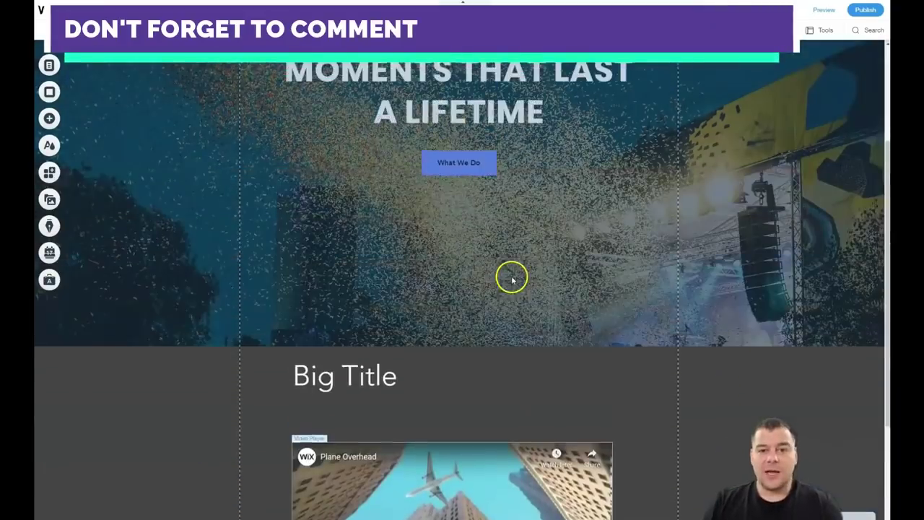
scroll(514, 274, "up", 3)
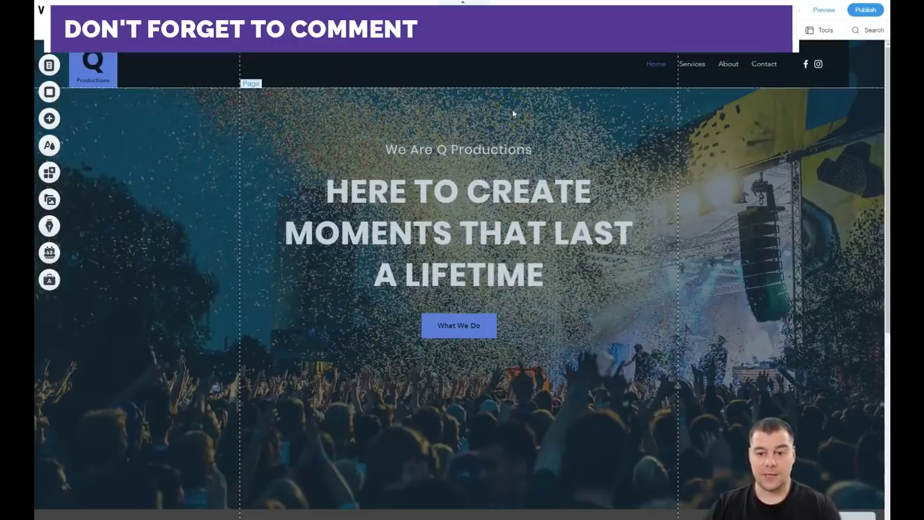
Step: Move the We Are Q Productions text up to just below the header and the What We Do button down over the crowd
left_click(516, 128)
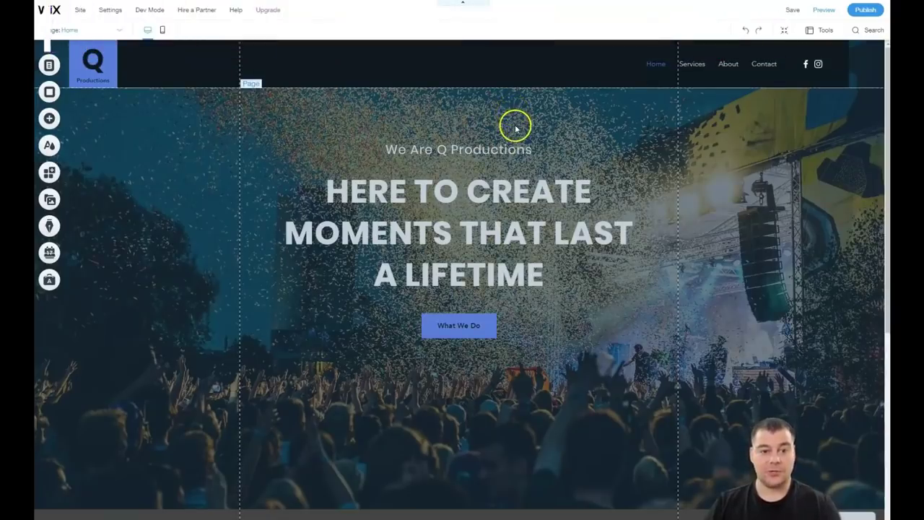
left_click_drag(466, 148, 462, 103)
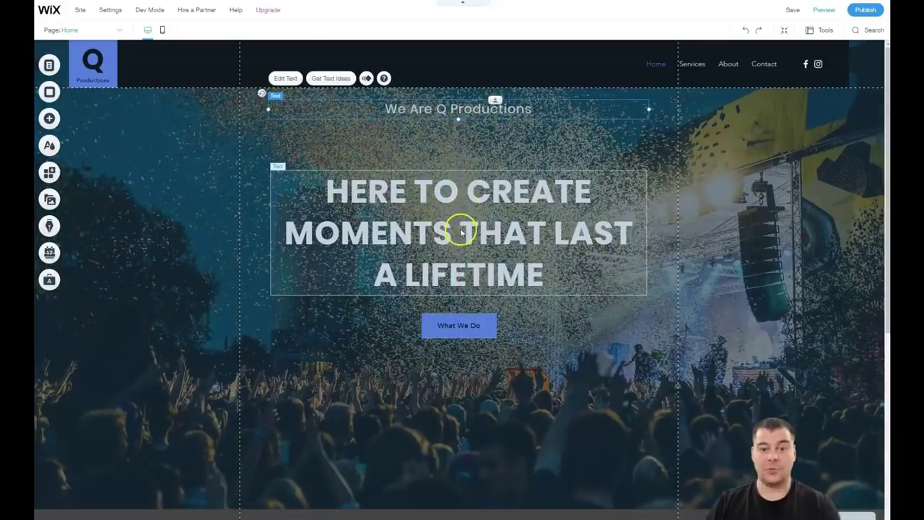
left_click_drag(465, 329, 469, 399)
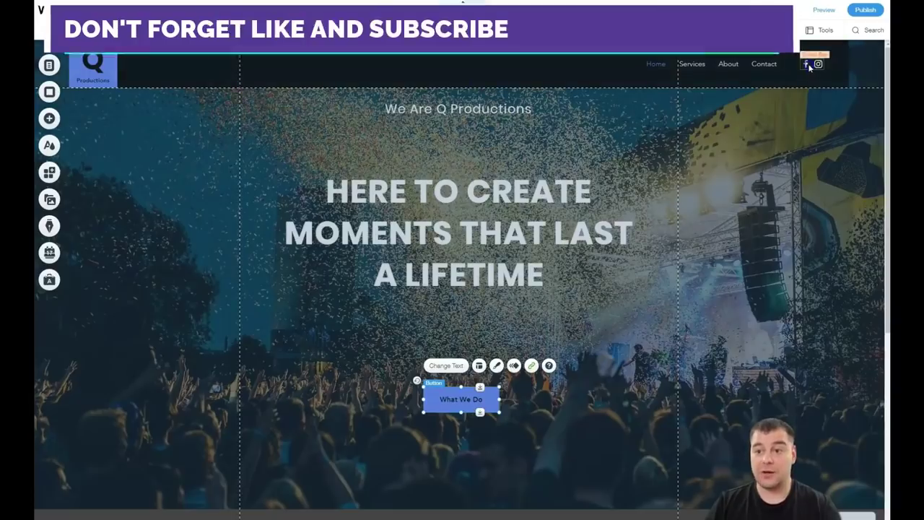
Step: Add the social bar with gray round icons to the middle of the header, between the logo and the menu
left_click(50, 120)
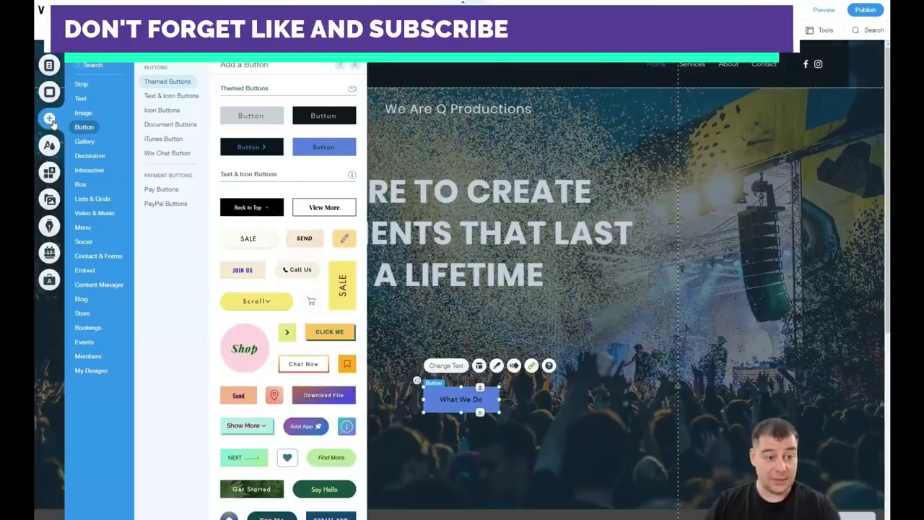
left_click(87, 327)
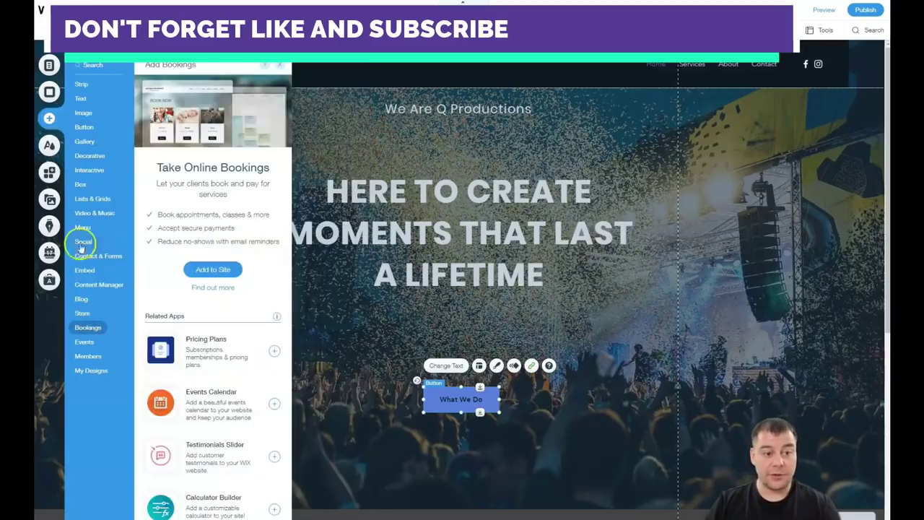
mouse_move(87, 241)
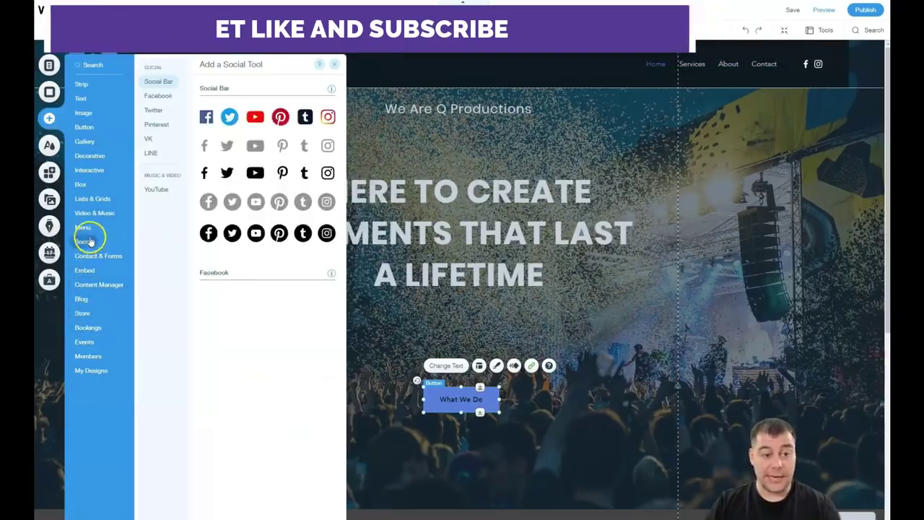
left_click_drag(283, 204, 455, 75)
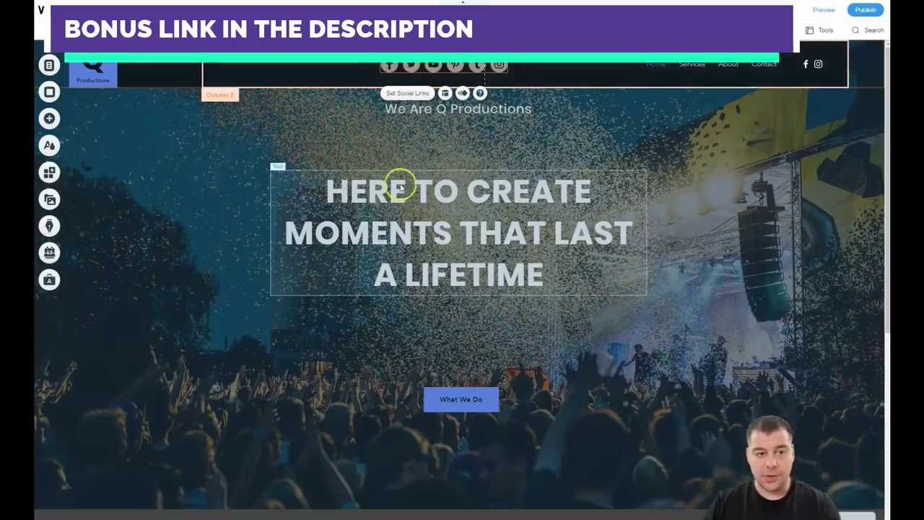
Step: Move the Big Title text box to the middle above the video and center-align its text
scroll(522, 210, "down", 5)
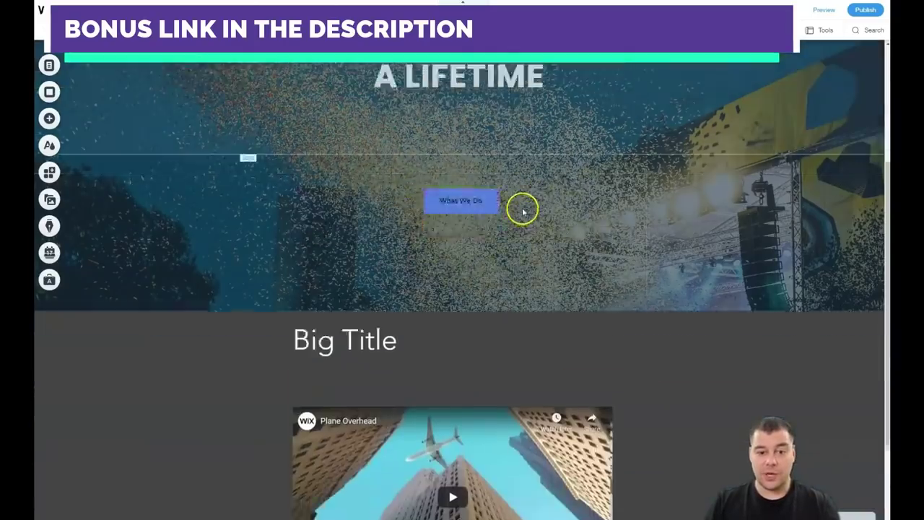
left_click_drag(356, 194, 423, 211)
double_click(441, 216)
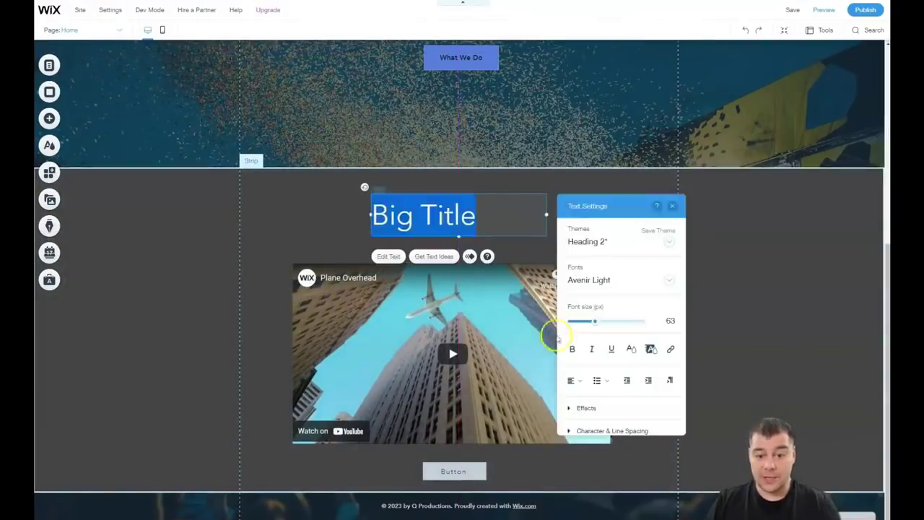
left_click(581, 380)
left_click(582, 402)
left_click(387, 258)
left_click(601, 256)
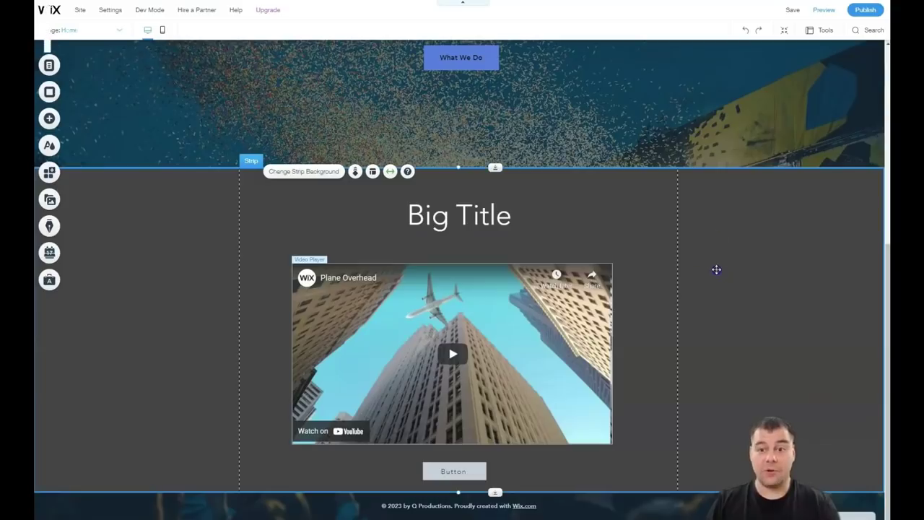
scroll(704, 246, "up", 5)
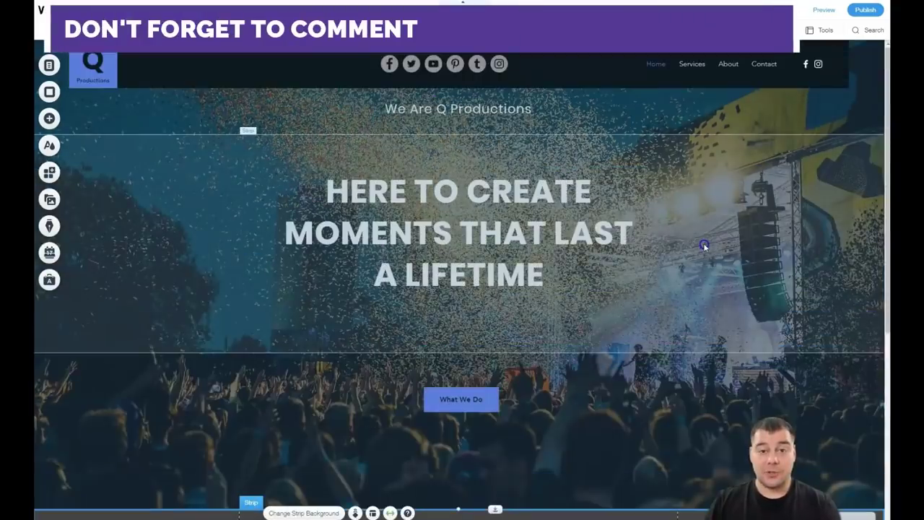